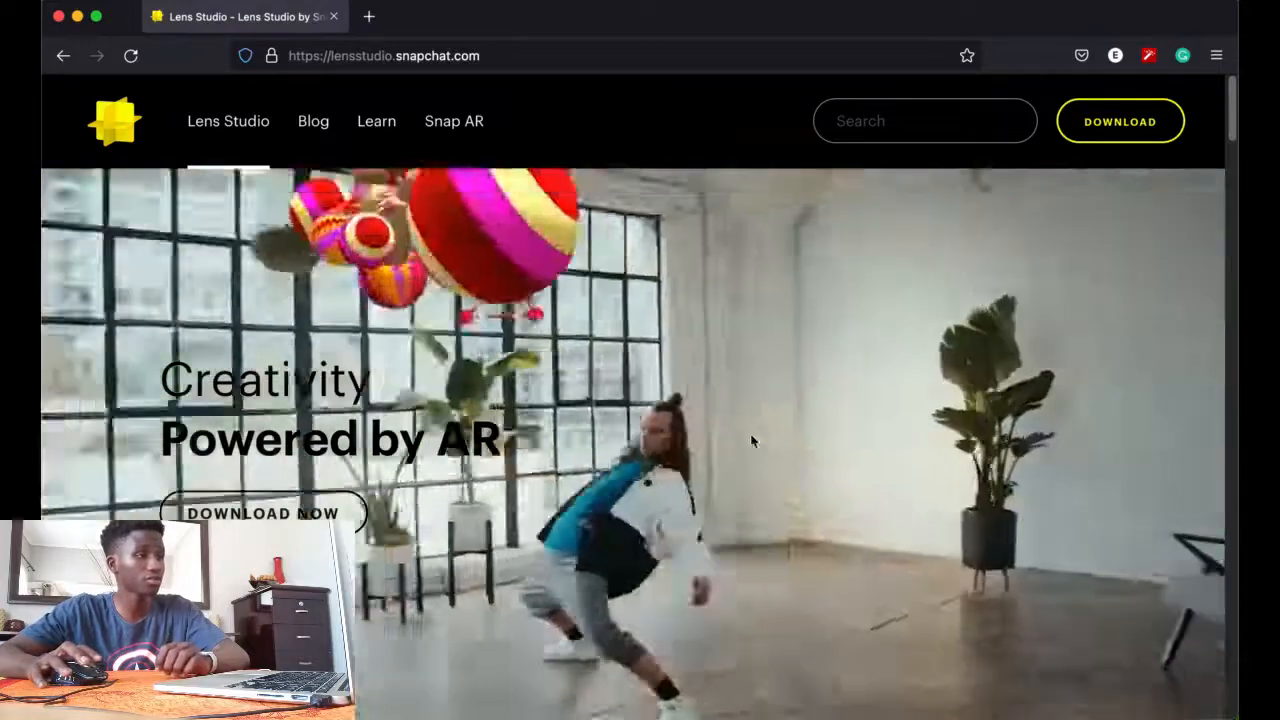
- Look over the Lens Studio website's home page
{"action": "scroll", "coordinate": [752, 439], "scroll_direction": "down", "scroll_amount": 3}
{"action": "scroll", "coordinate": [752, 441], "scroll_direction": "down", "scroll_amount": 2}
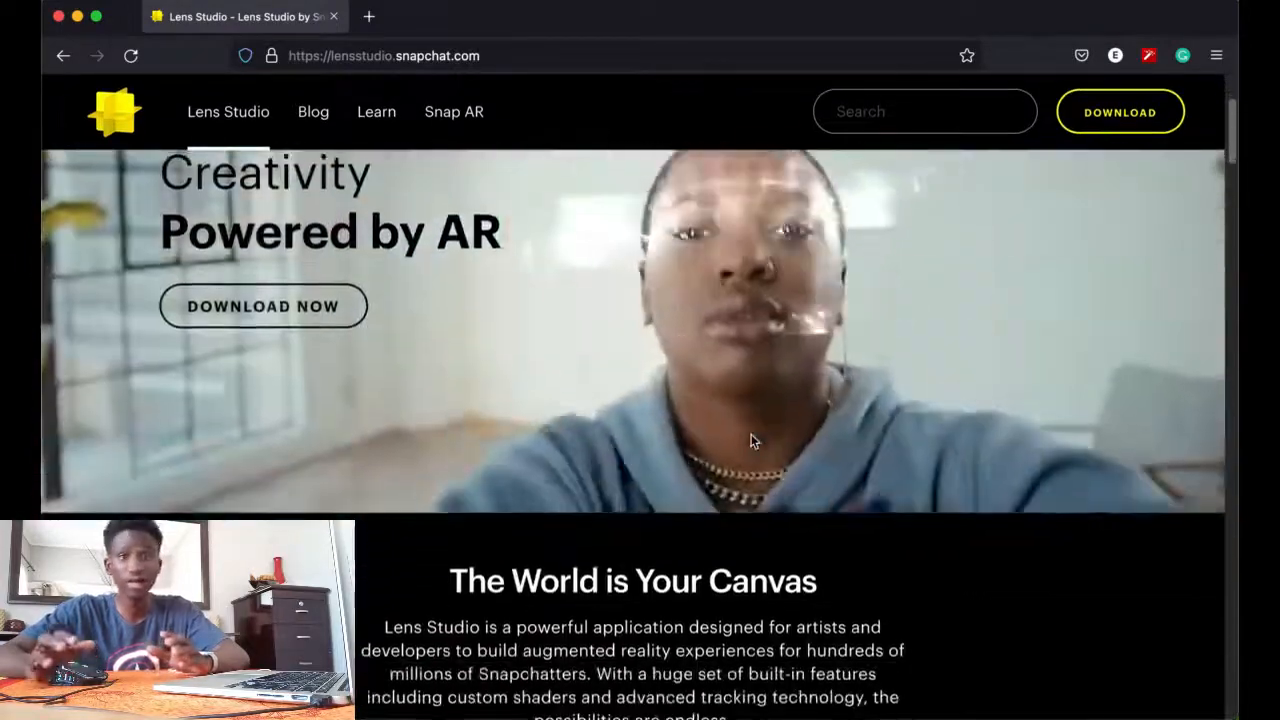
{"action": "scroll", "coordinate": [752, 441], "scroll_direction": "up", "scroll_amount": 5}
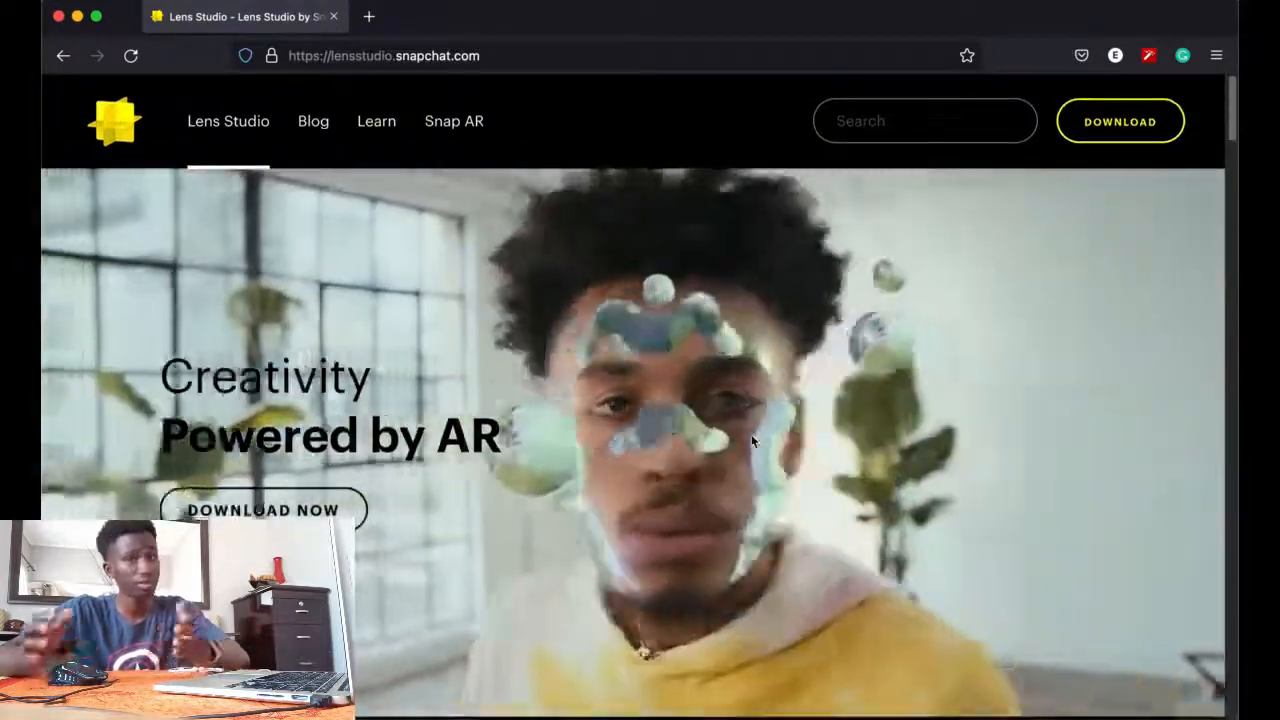
{"action": "scroll", "coordinate": [752, 441], "scroll_direction": "down", "scroll_amount": 3}
{"action": "scroll", "coordinate": [752, 441], "scroll_direction": "down", "scroll_amount": 12}
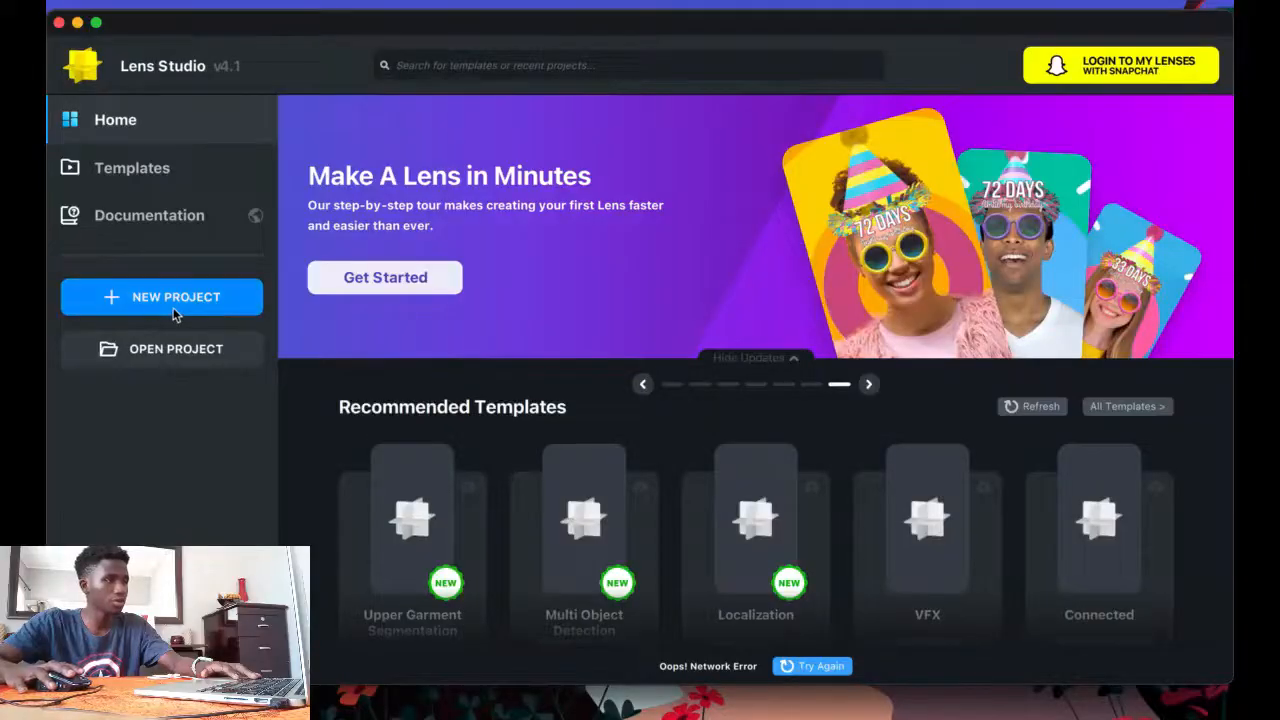
- Create a new project in the Lens Studio application and look through its resources and scene configuration
{"action": "left_click", "coordinate": [177, 305]}
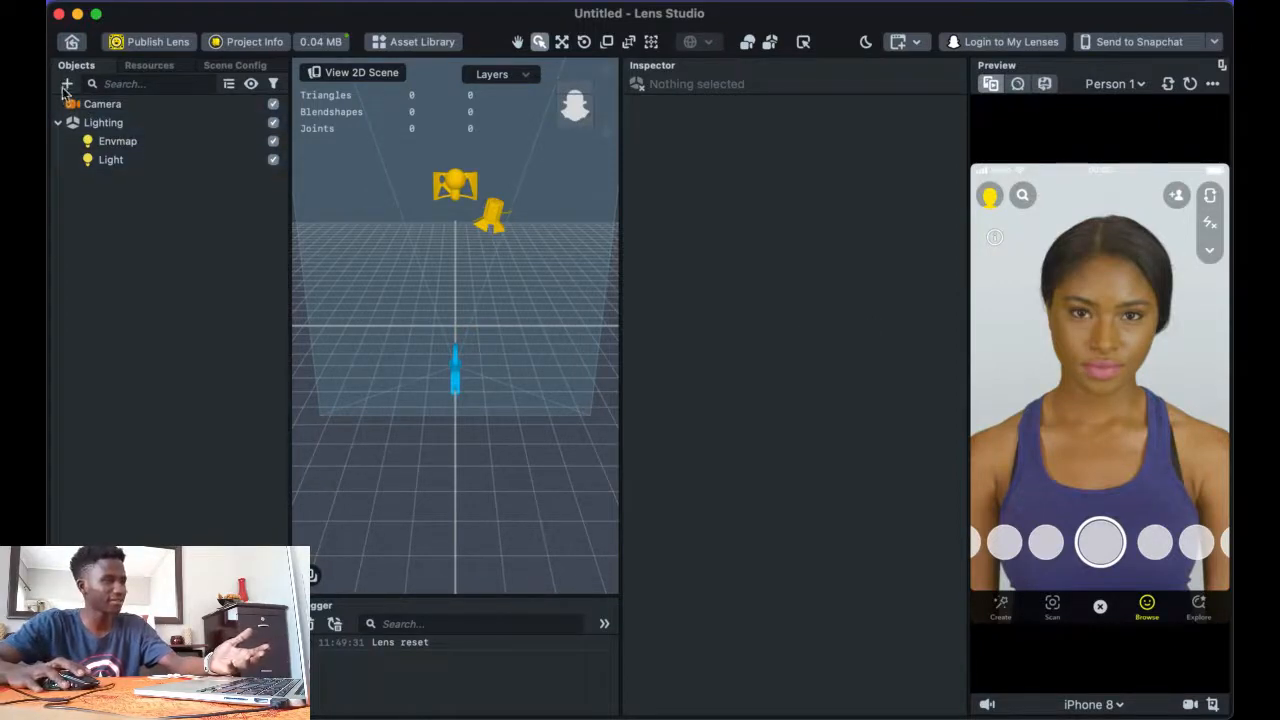
{"action": "left_click", "coordinate": [150, 66]}
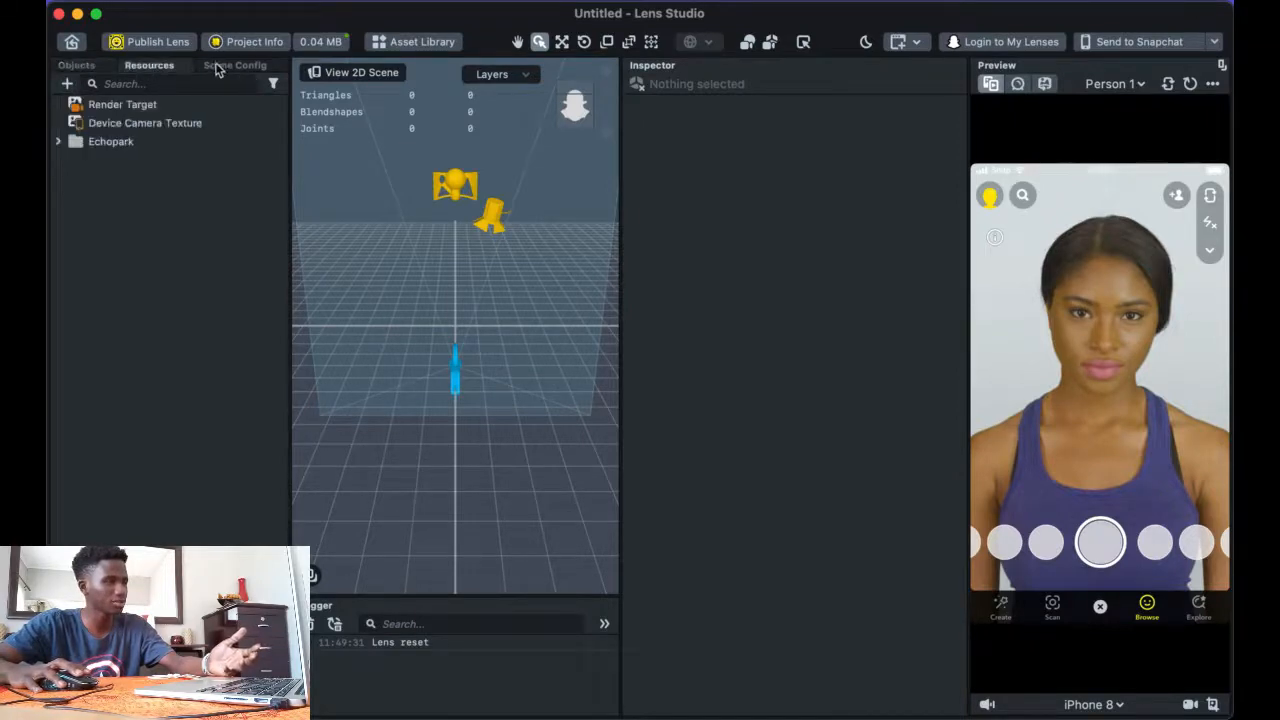
{"action": "left_click", "coordinate": [229, 66]}
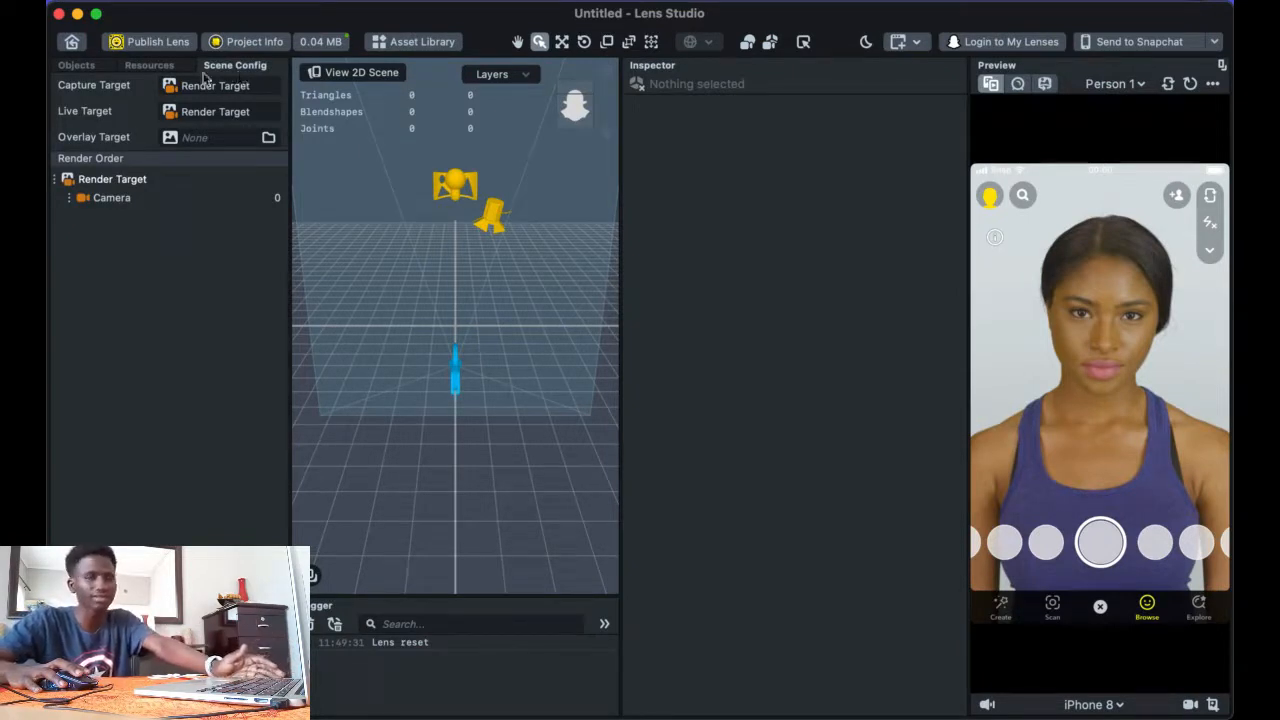
{"action": "left_click", "coordinate": [84, 66]}
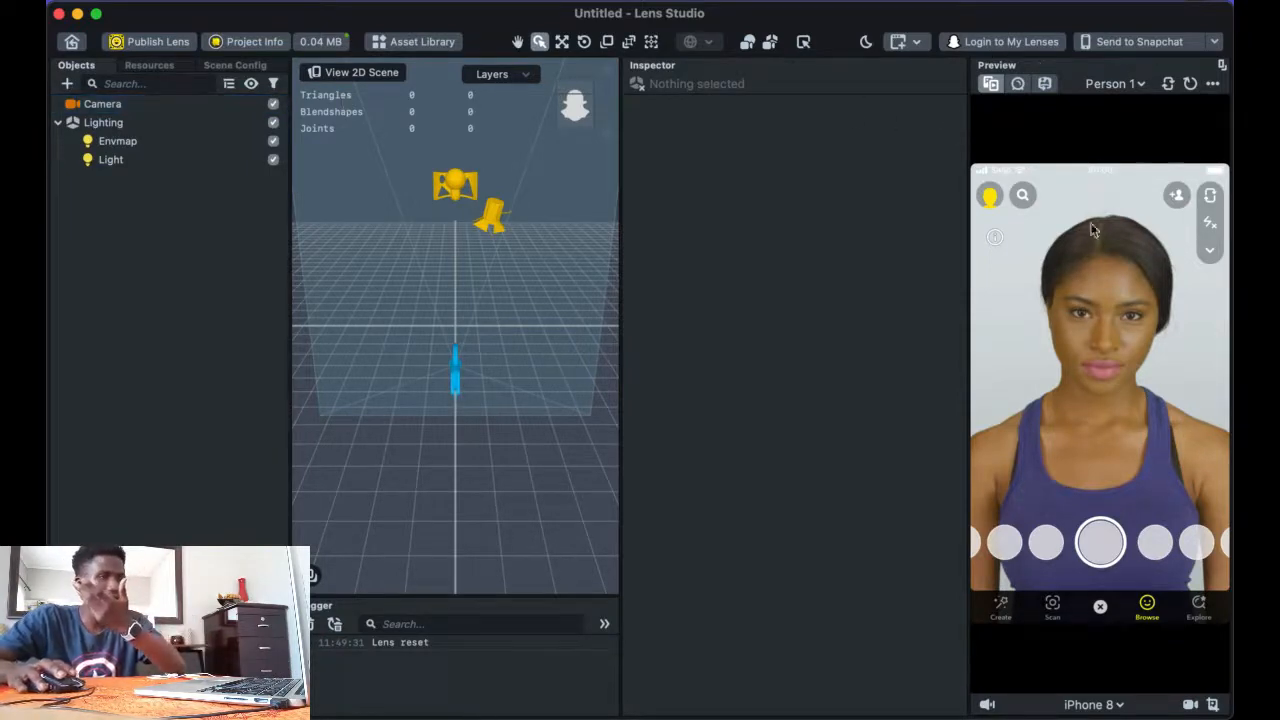
- Dock the lens preview above the Inspector and enlarge it vertically
{"action": "left_click", "coordinate": [1112, 85]}
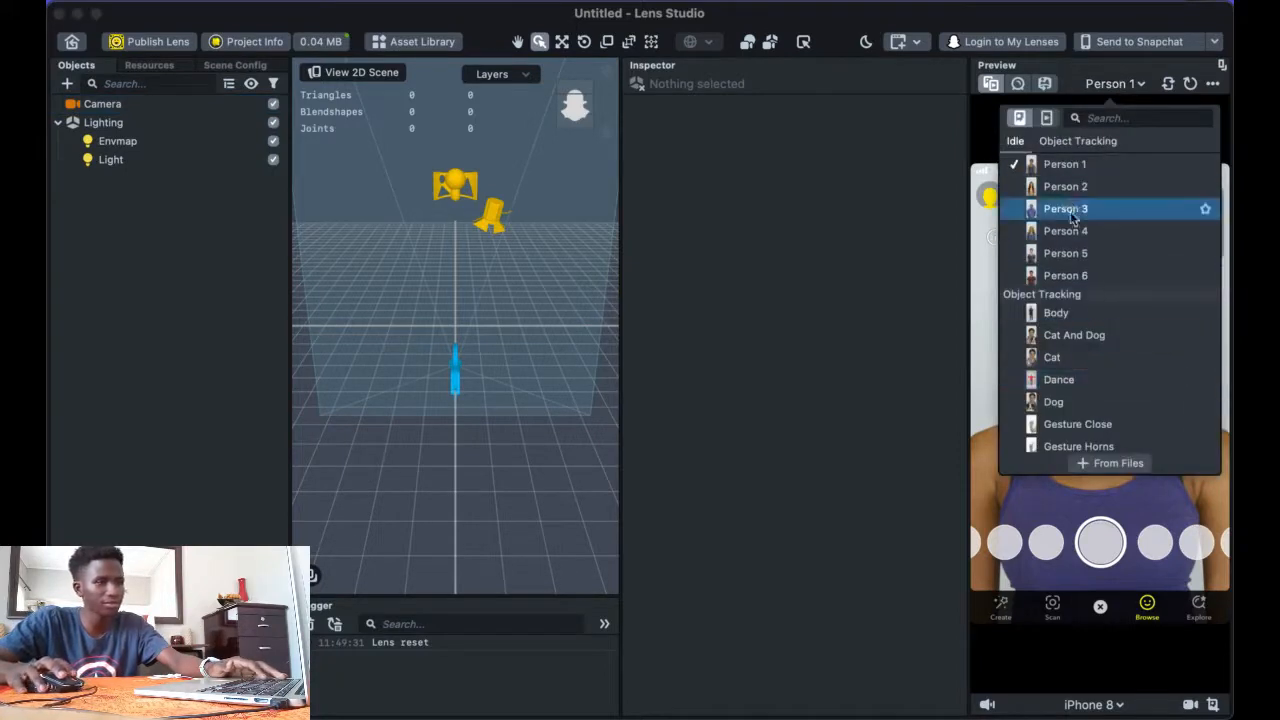
{"action": "left_click", "coordinate": [958, 352]}
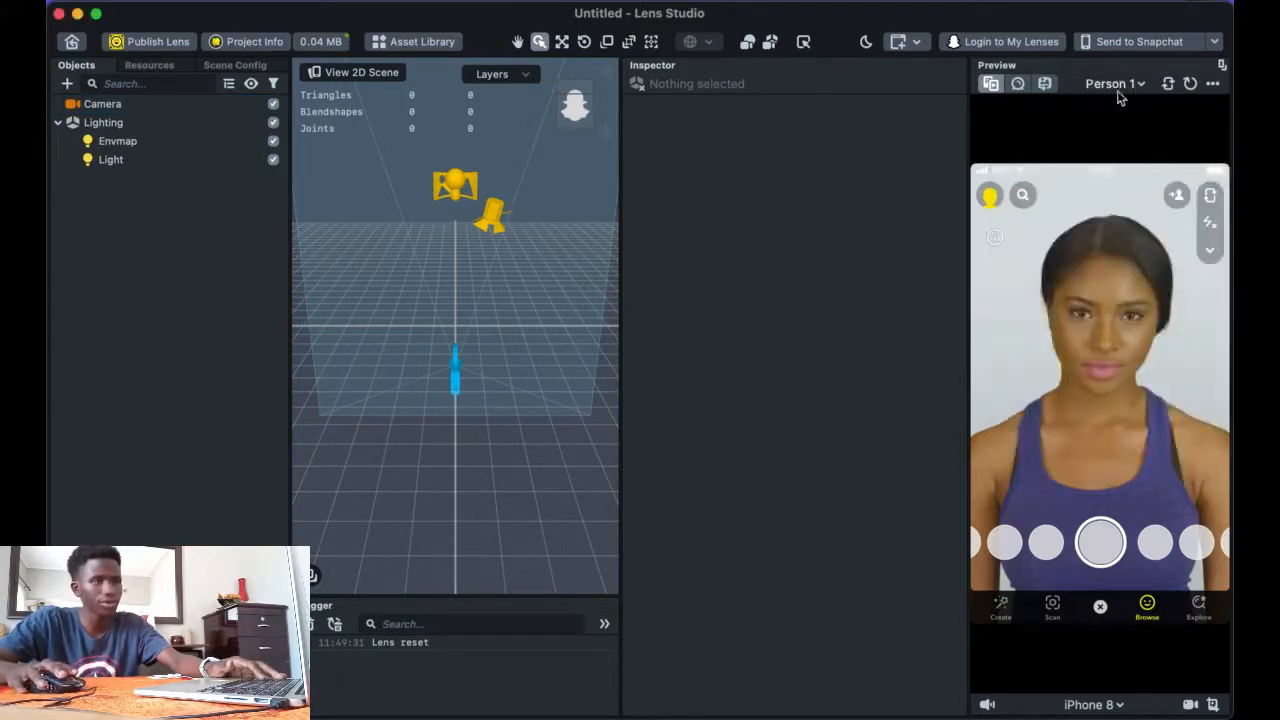
{"action": "left_click_drag", "start_coordinate": [1108, 69], "coordinate": [1018, 89]}
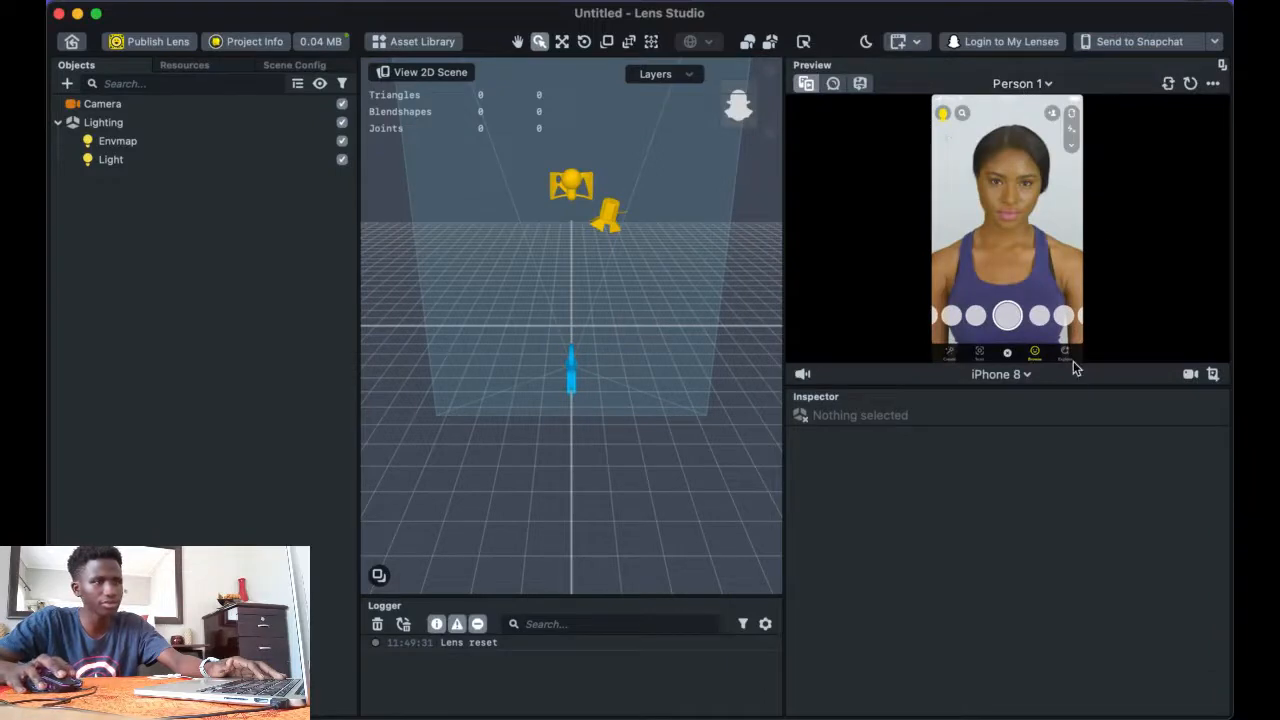
{"action": "left_click_drag", "start_coordinate": [1080, 386], "coordinate": [1080, 714]}
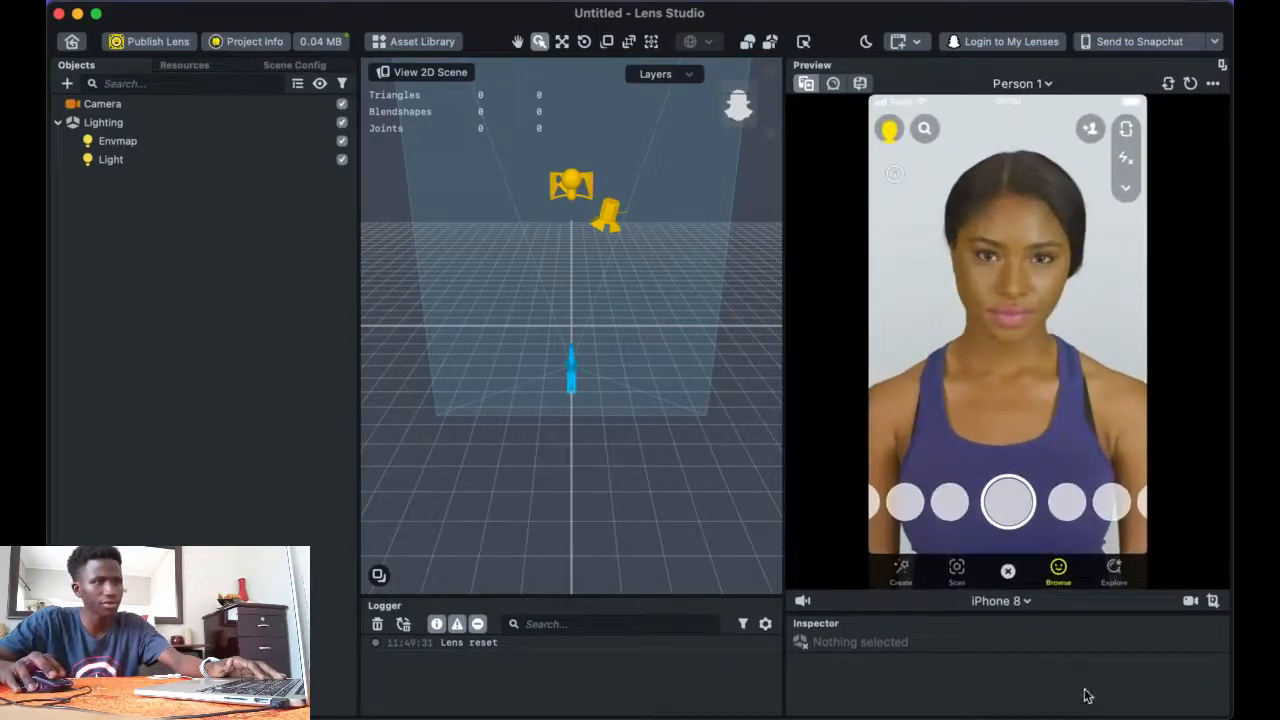
- Detach the lens preview and dock it in the same area as the Inspector, keeping Person 1 as the preview model
{"action": "left_click", "coordinate": [1221, 66]}
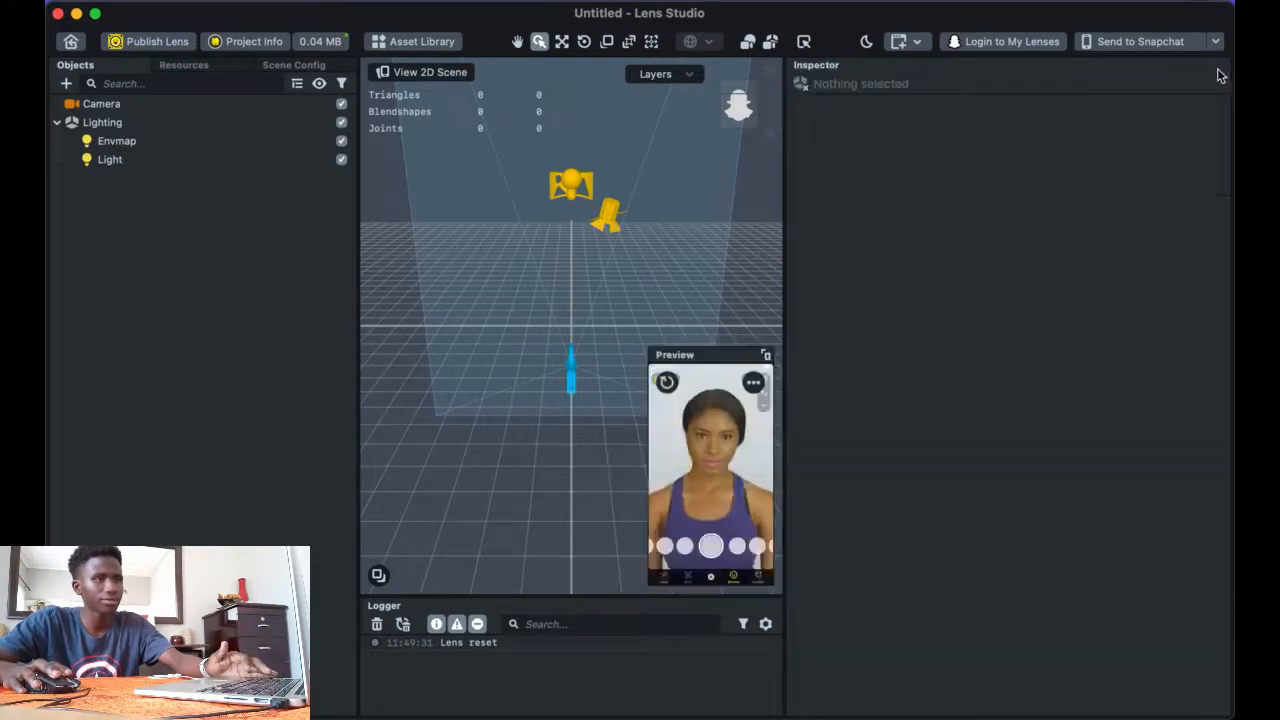
{"action": "left_click", "coordinate": [765, 355]}
{"action": "left_click_drag", "start_coordinate": [680, 81], "coordinate": [994, 97]}
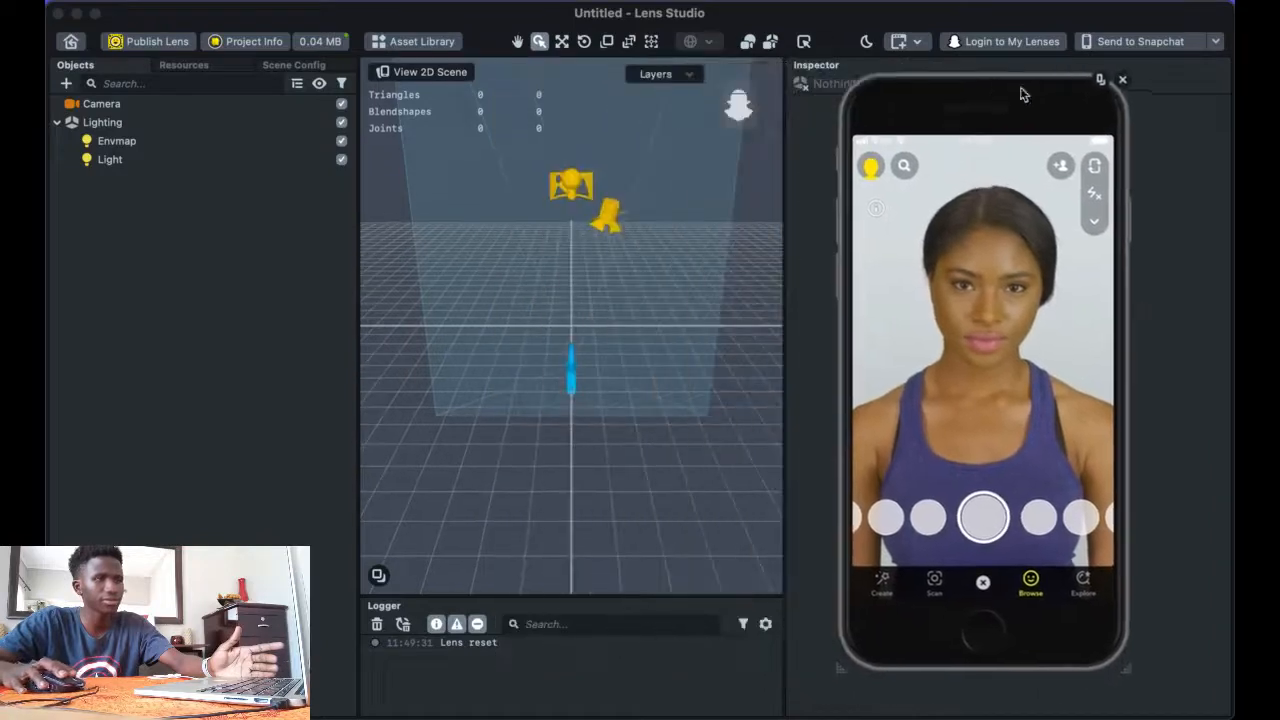
{"action": "left_click", "coordinate": [1024, 83]}
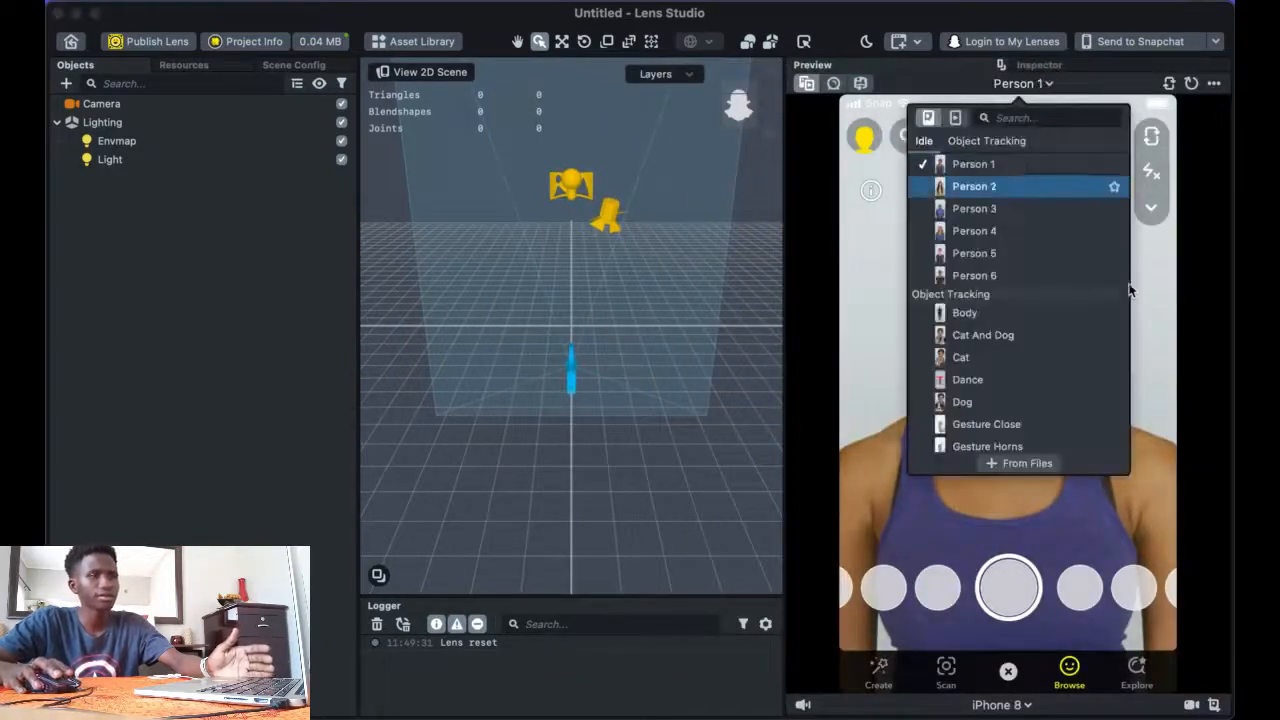
{"action": "left_click", "coordinate": [1060, 164]}
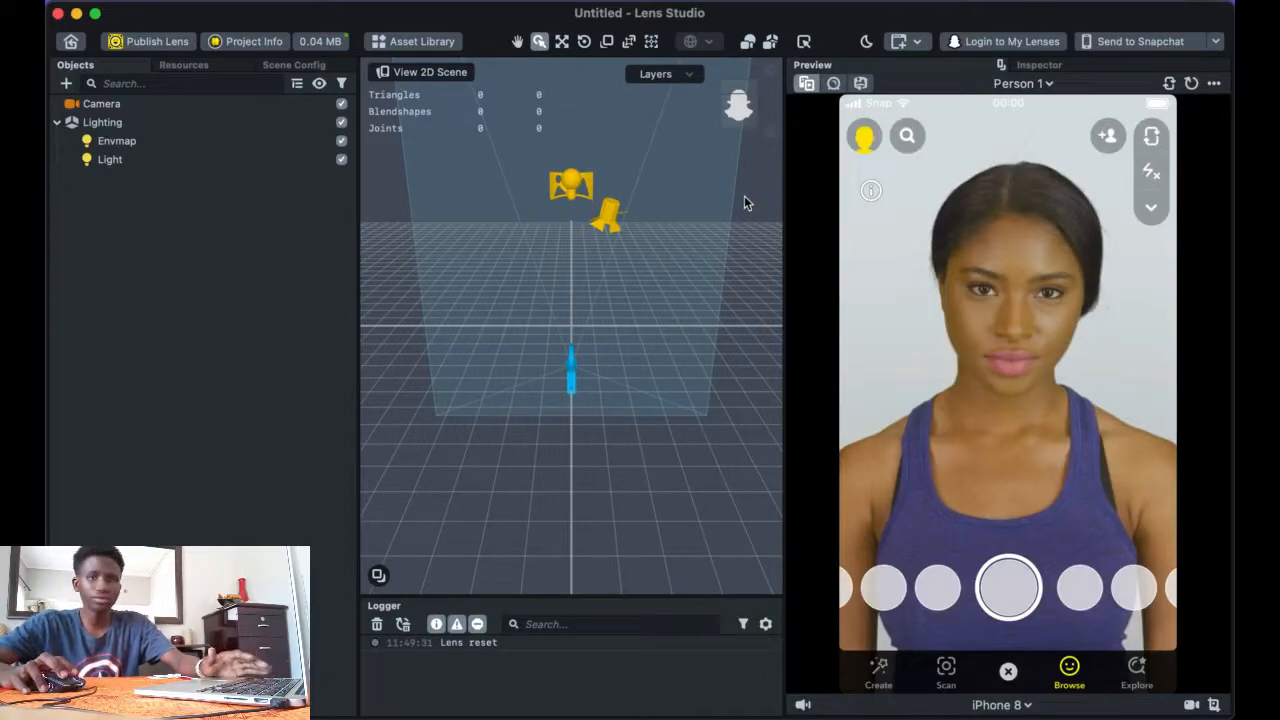
- Search the object types for "face" and add a Face Retouch effect to the scene
{"action": "left_click", "coordinate": [67, 84]}
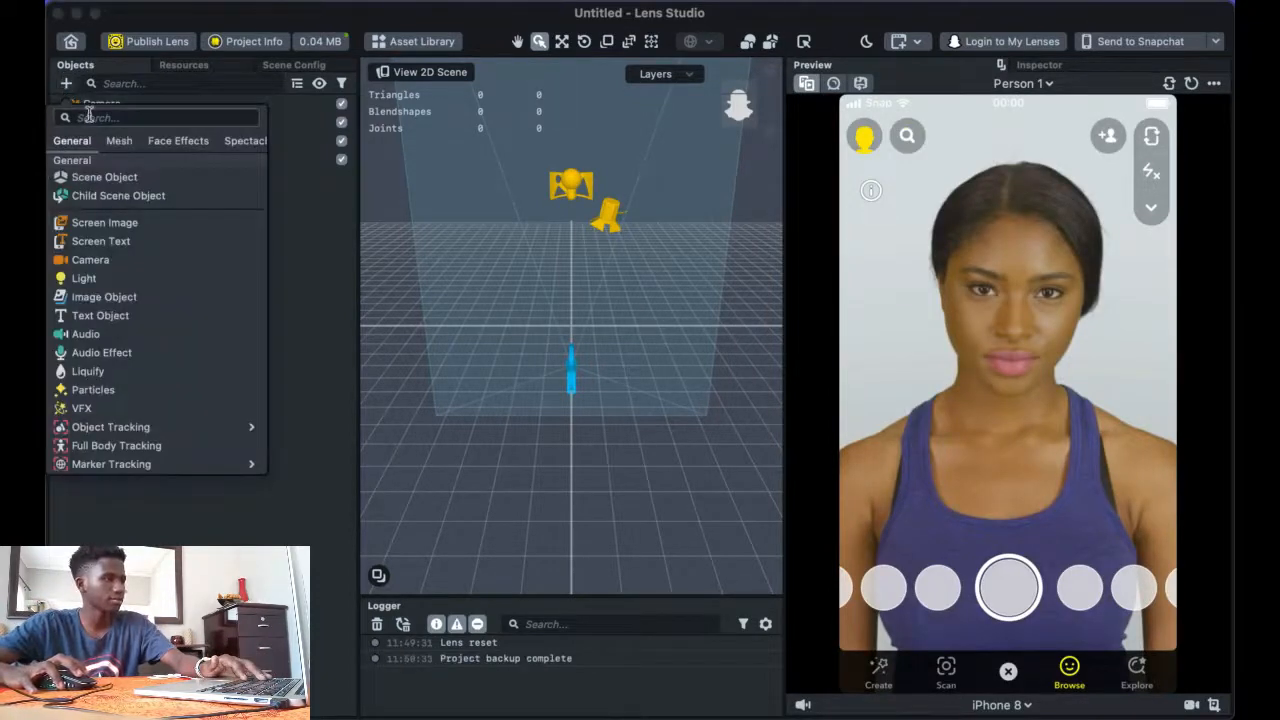
{"action": "left_click", "coordinate": [90, 118]}
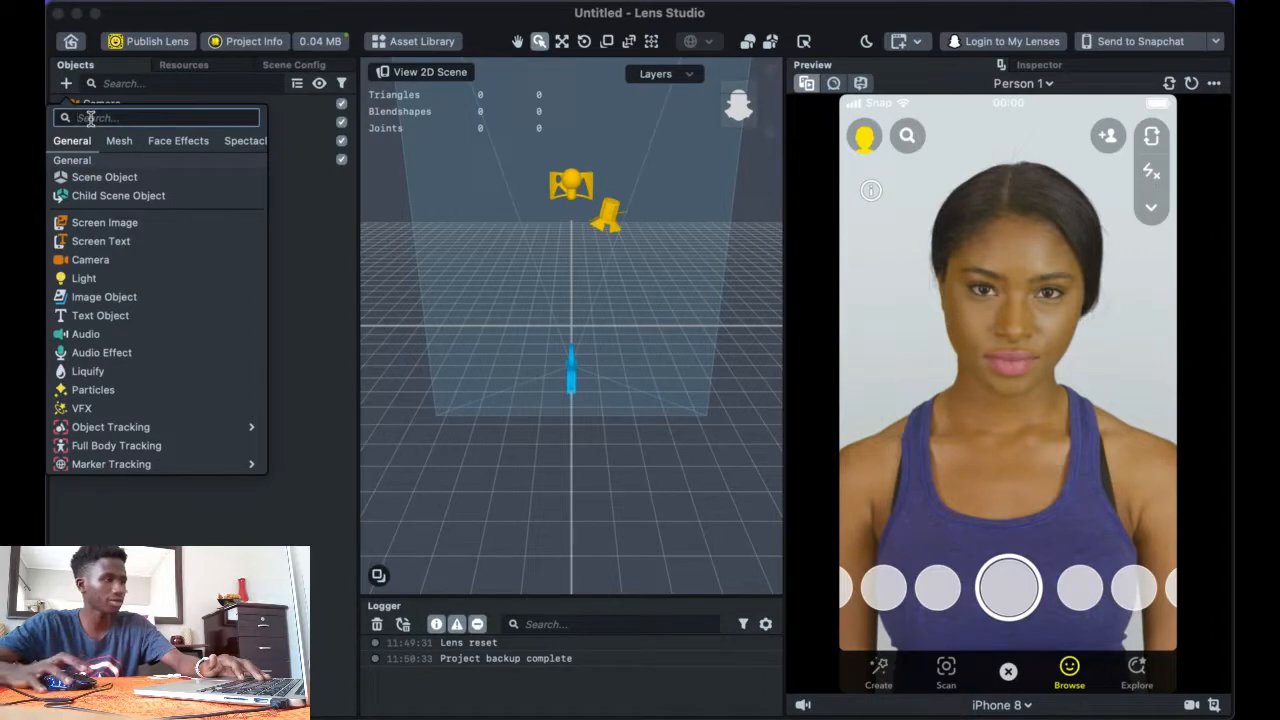
{"action": "type", "text": "face"}
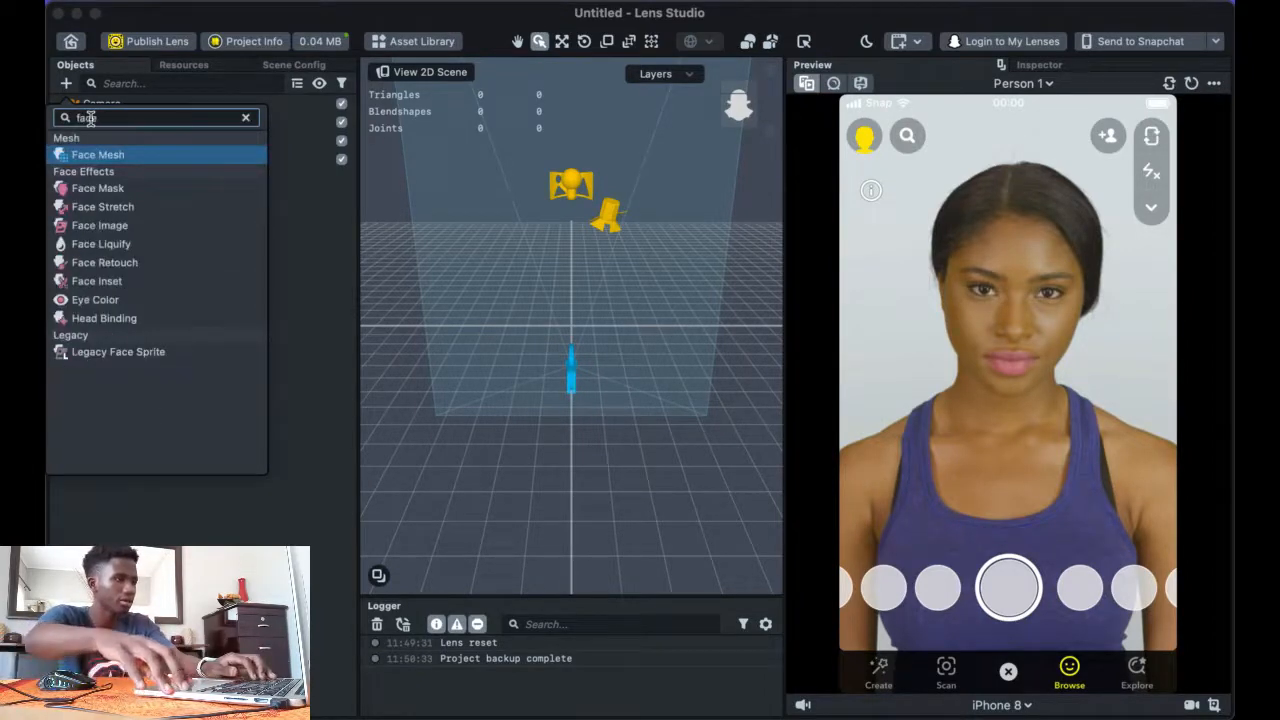
{"action": "key", "text": "Down"}
{"action": "key", "text": "Down"}
{"action": "key", "text": "Down"}
{"action": "key", "text": "Down"}
{"action": "key", "text": "Down"}
{"action": "key", "text": "Down"}
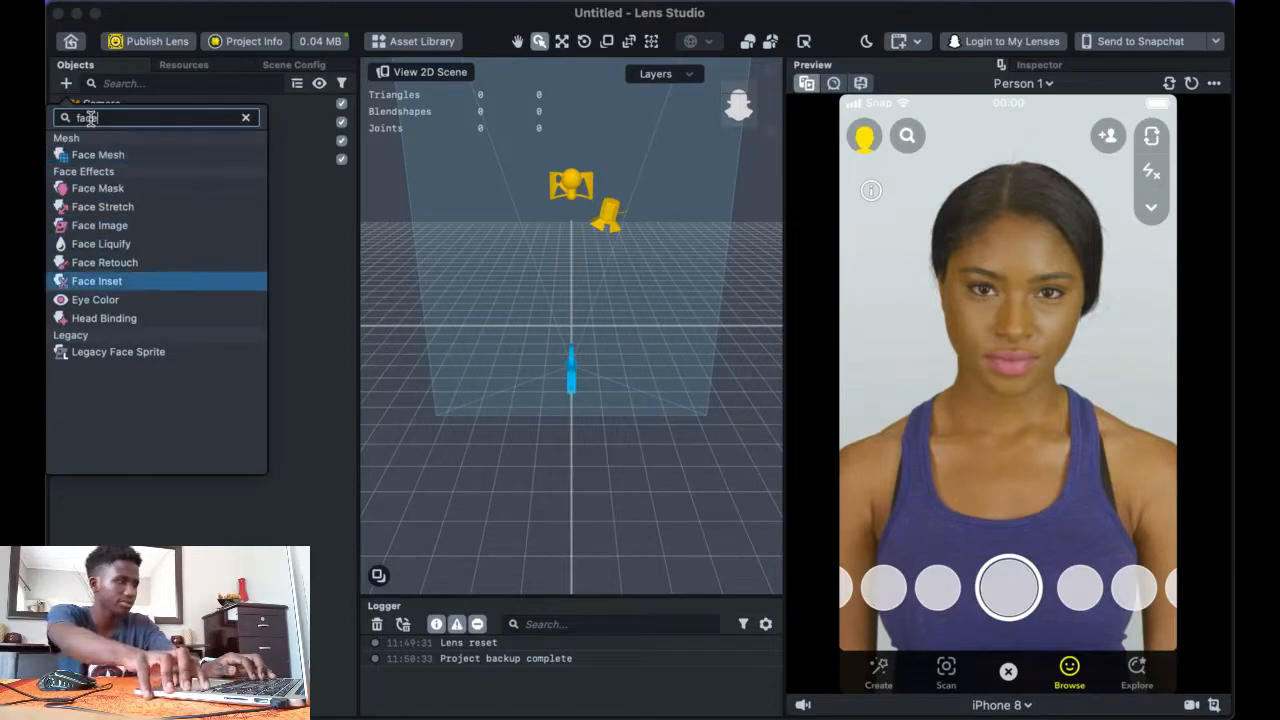
{"action": "key", "text": "Down"}
{"action": "key", "text": "Down"}
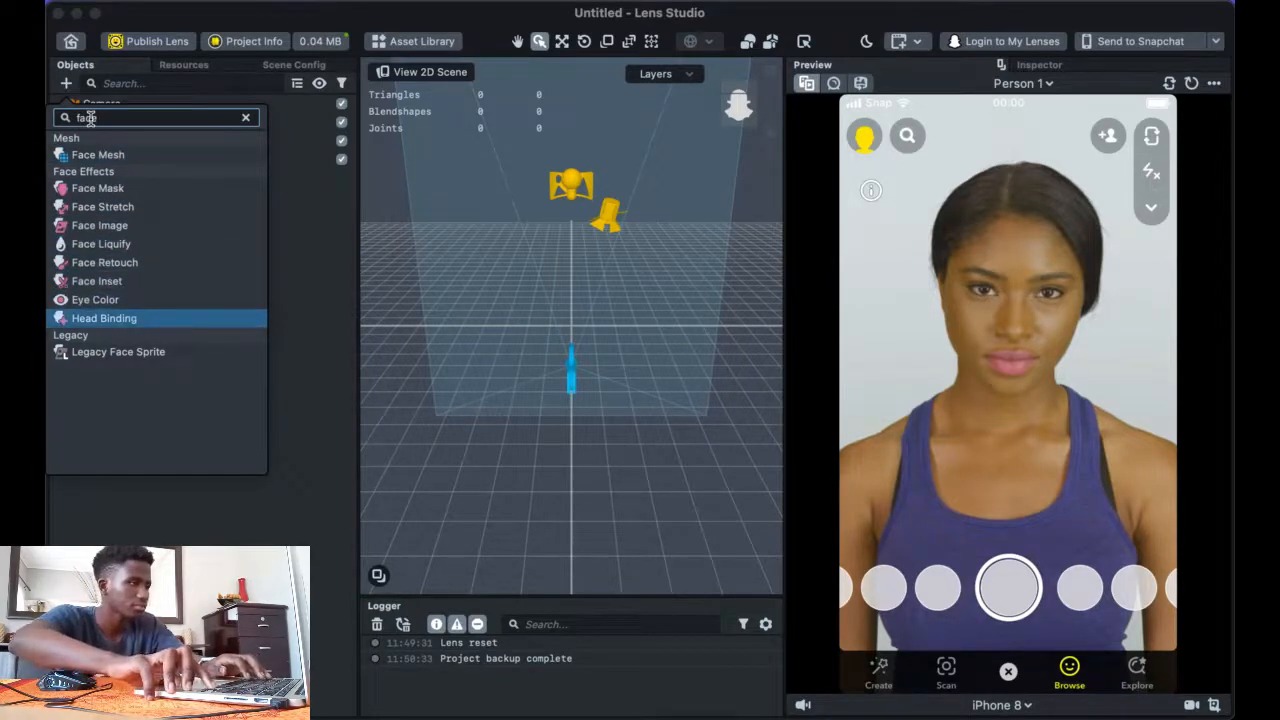
{"action": "key", "text": "Up"}
{"action": "key", "text": "Up"}
{"action": "key", "text": "Up"}
{"action": "key", "text": "Up"}
{"action": "key", "text": "Up"}
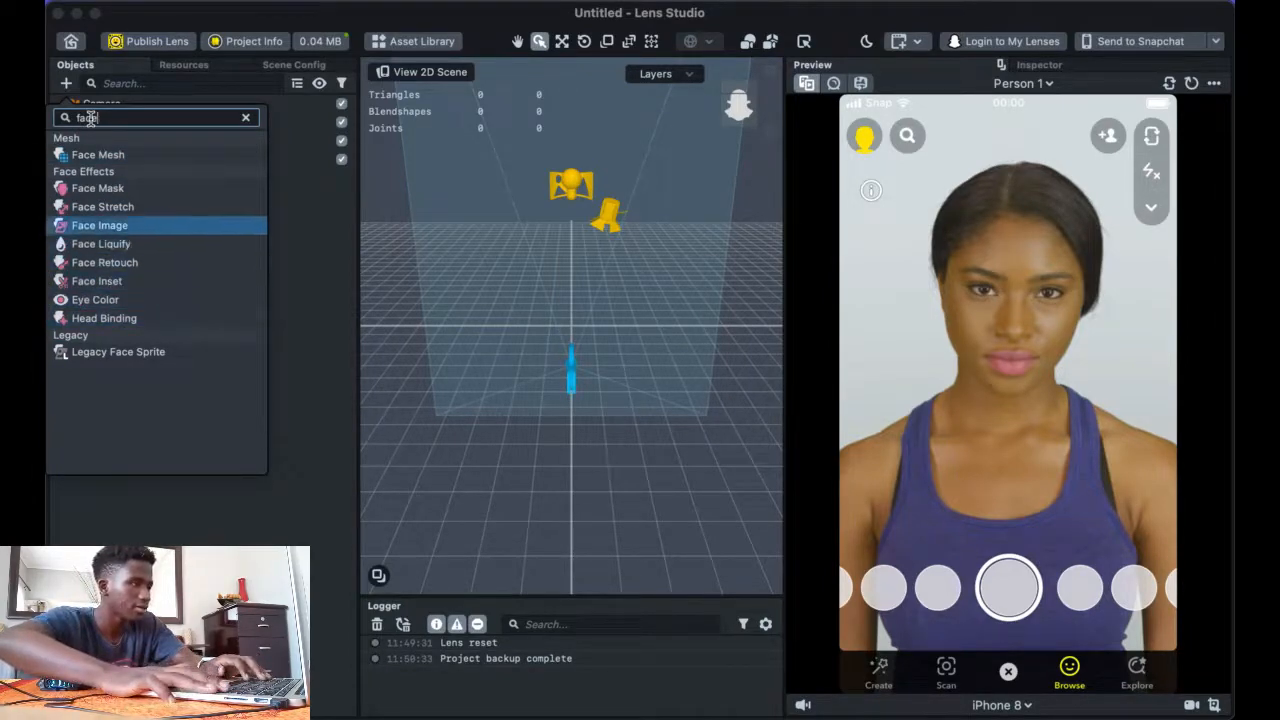
{"action": "key", "text": "Up"}
{"action": "key", "text": "Up"}
{"action": "key", "text": "Down"}
{"action": "key", "text": "Down"}
{"action": "key", "text": "Down"}
{"action": "key", "text": "Down"}
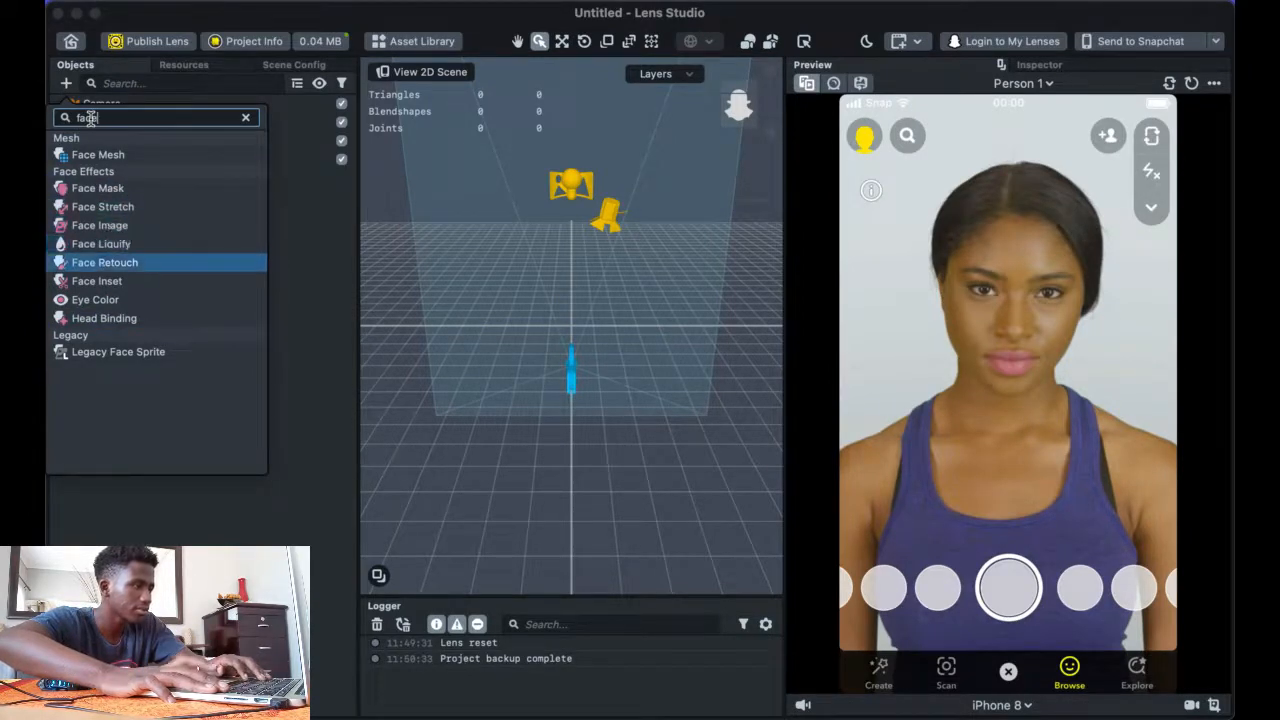
{"action": "key", "text": "Return"}
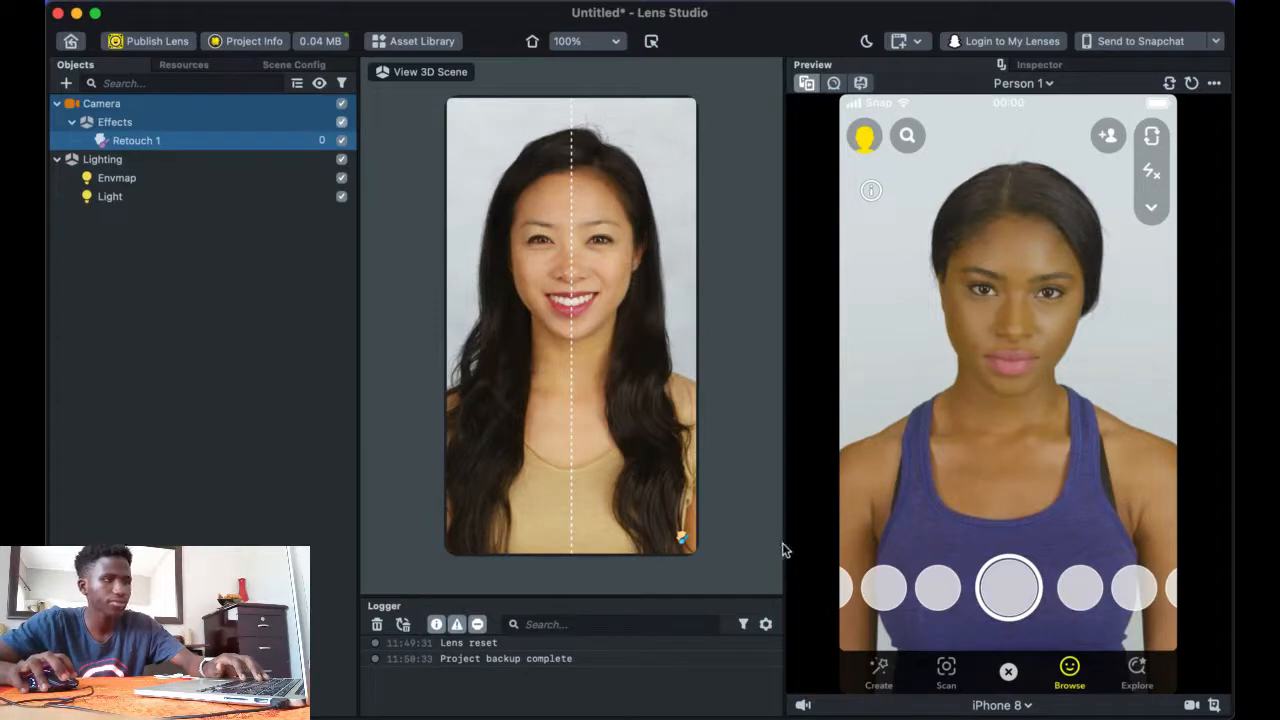
- Dock the Inspector between the scene view and the preview, narrow the objects list, and widen the Inspector
{"action": "mouse_move", "coordinate": [1036, 63]}
{"action": "left_mouse_down"}
{"action": "mouse_move", "coordinate": [866, 100]}
{"action": "mouse_move", "coordinate": [866, 72]}
{"action": "mouse_move", "coordinate": [870, 150]}
{"action": "mouse_move", "coordinate": [763, 70]}
{"action": "mouse_move", "coordinate": [755, 78]}
{"action": "left_mouse_up"}
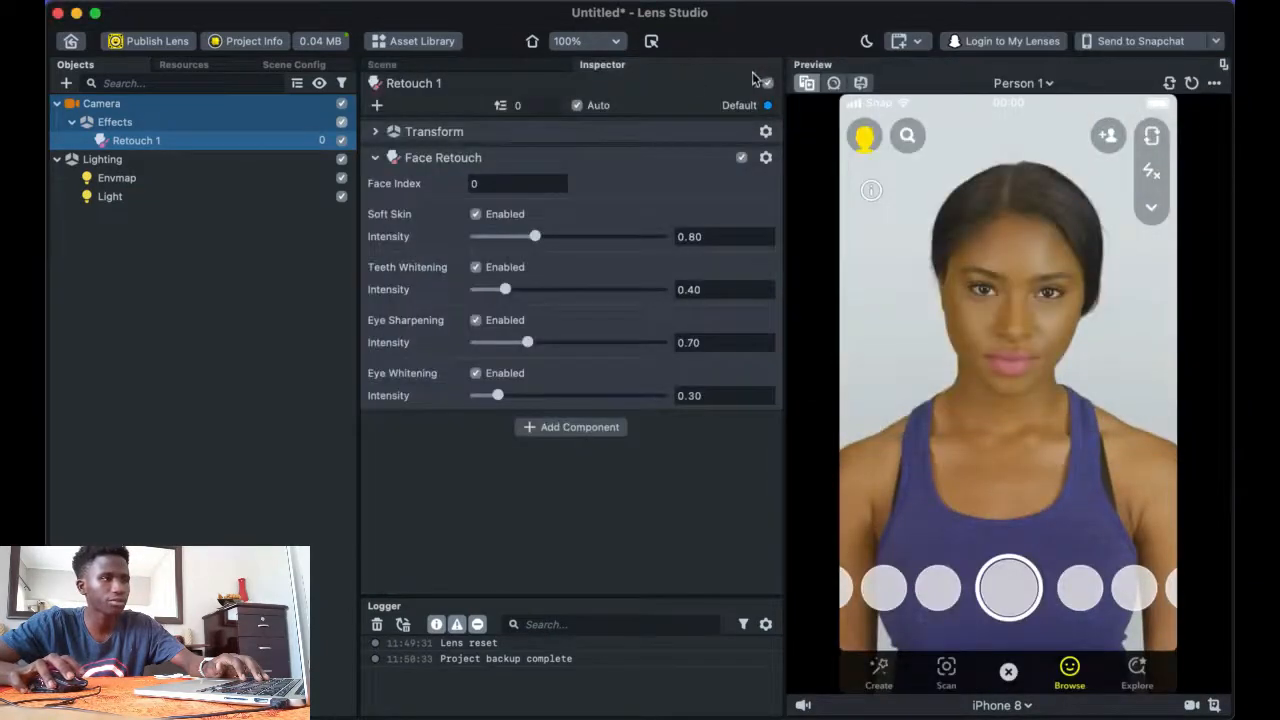
{"action": "left_click", "coordinate": [522, 66]}
{"action": "left_click_drag", "start_coordinate": [631, 63], "coordinate": [764, 181]}
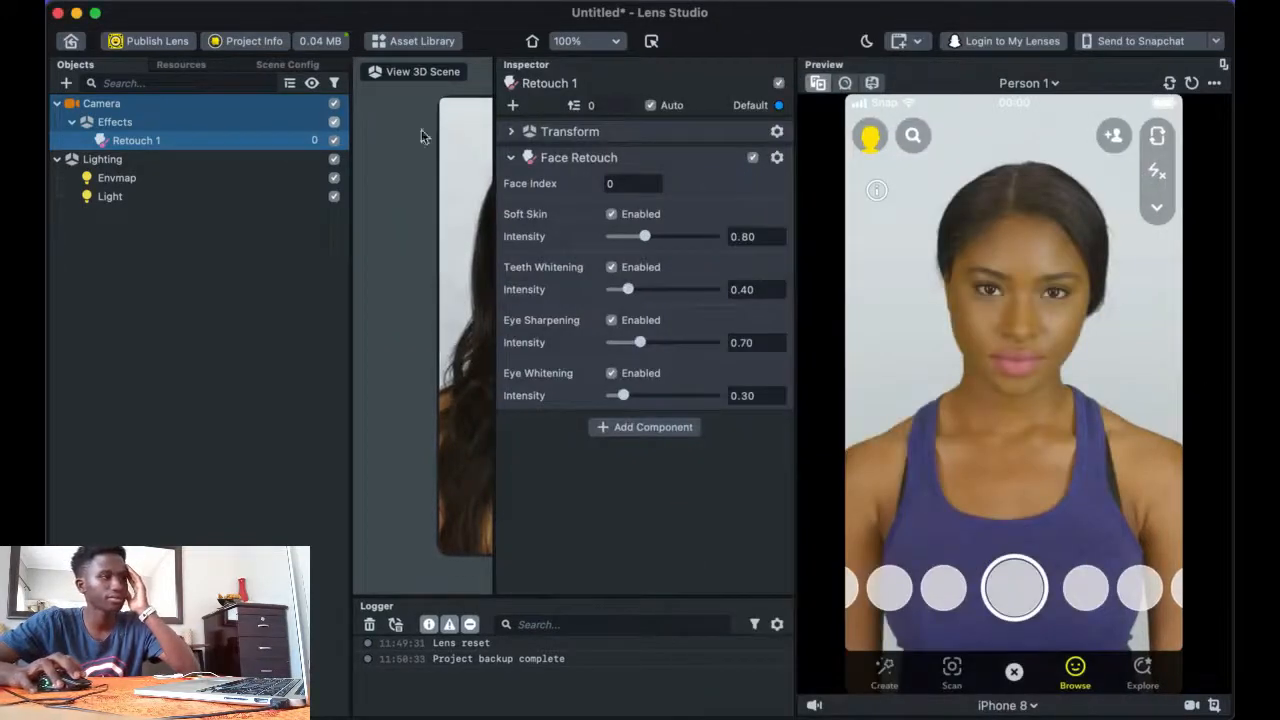
{"action": "left_click_drag", "start_coordinate": [349, 216], "coordinate": [290, 216]}
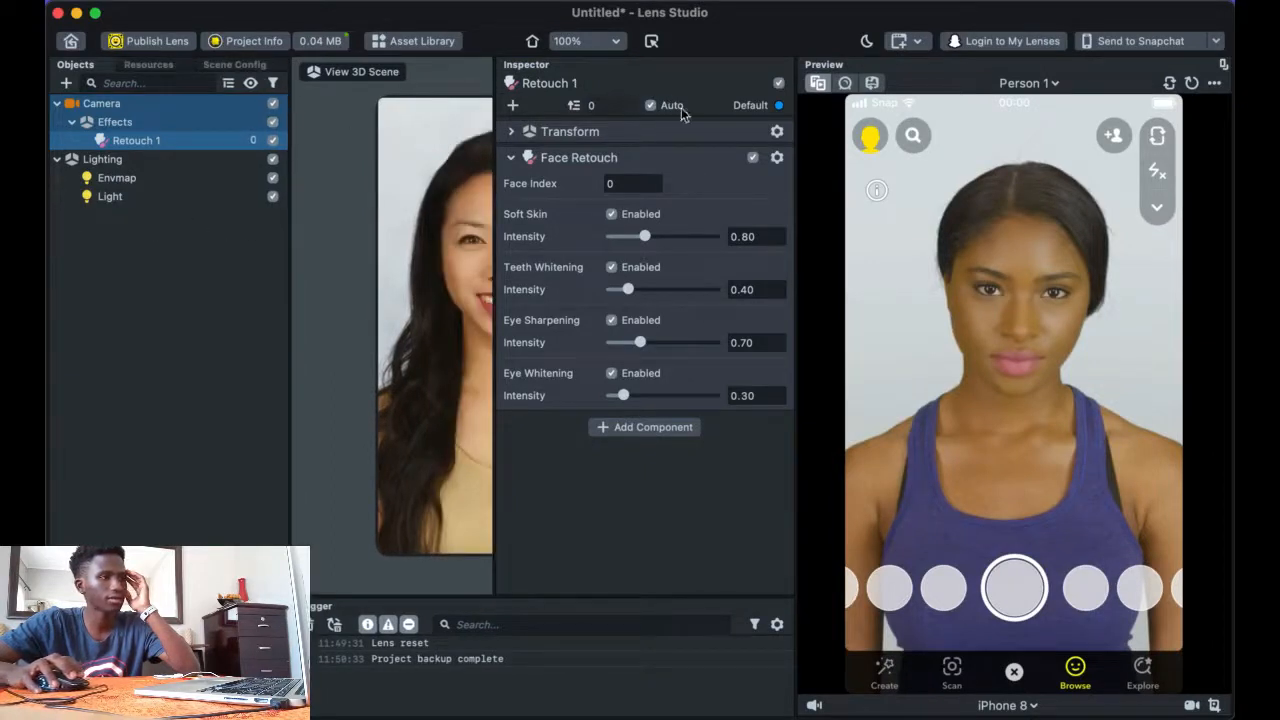
{"action": "left_click_drag", "start_coordinate": [802, 130], "coordinate": [1045, 133]}
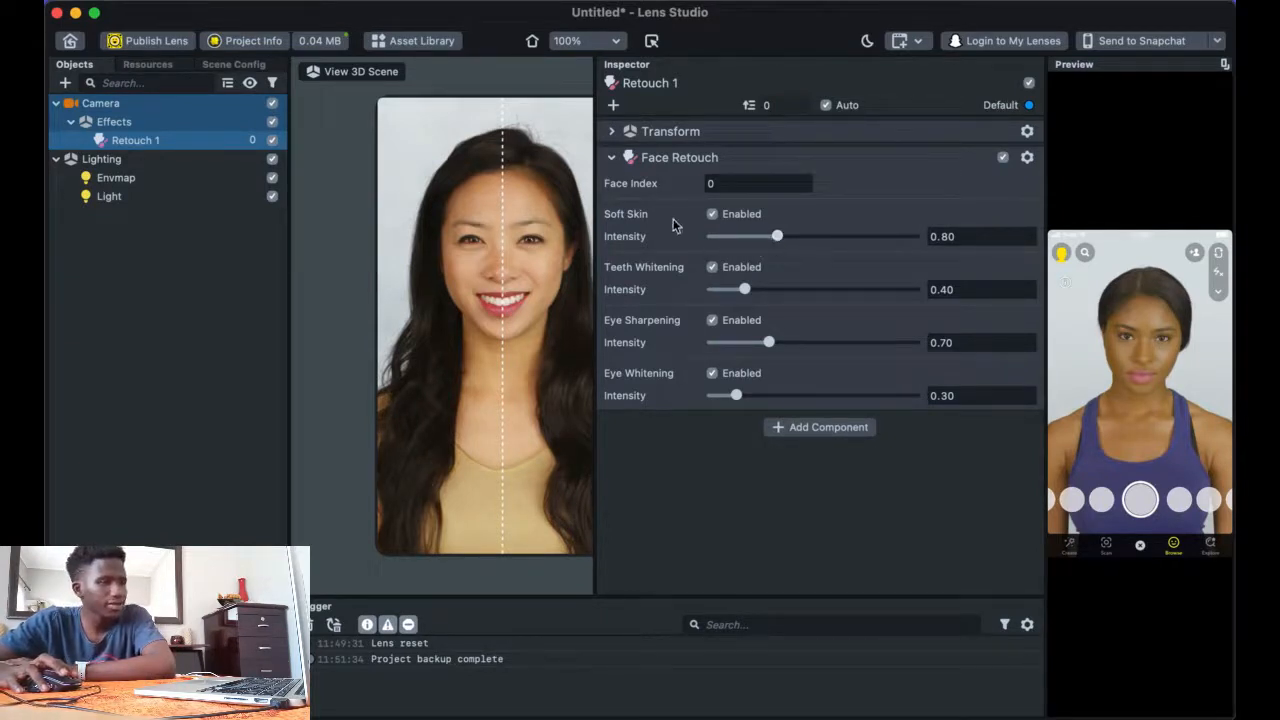
- Set the face retouch's Soft Skin intensity to 1.90 and Teeth Whitening intensity to 0.70
{"action": "left_click_drag", "start_coordinate": [780, 240], "coordinate": [867, 238]}
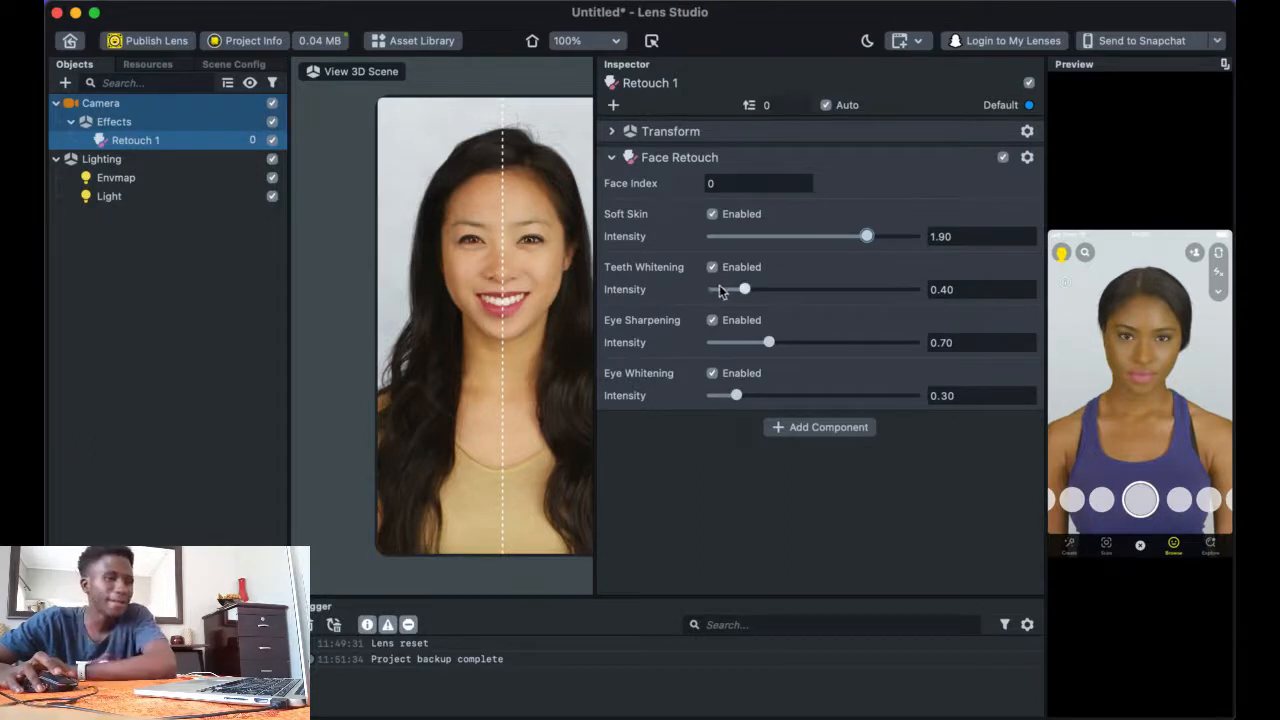
{"action": "left_click_drag", "start_coordinate": [744, 290], "coordinate": [767, 290]}
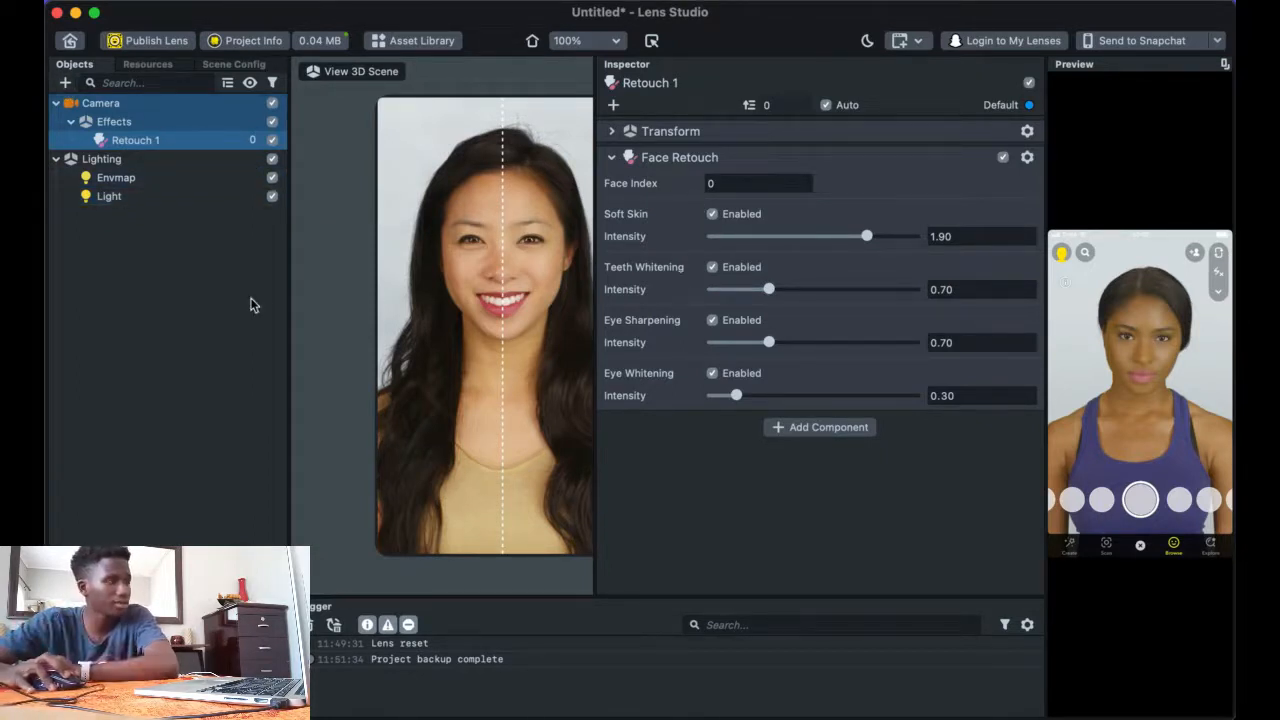
{"action": "left_click", "coordinate": [230, 204]}
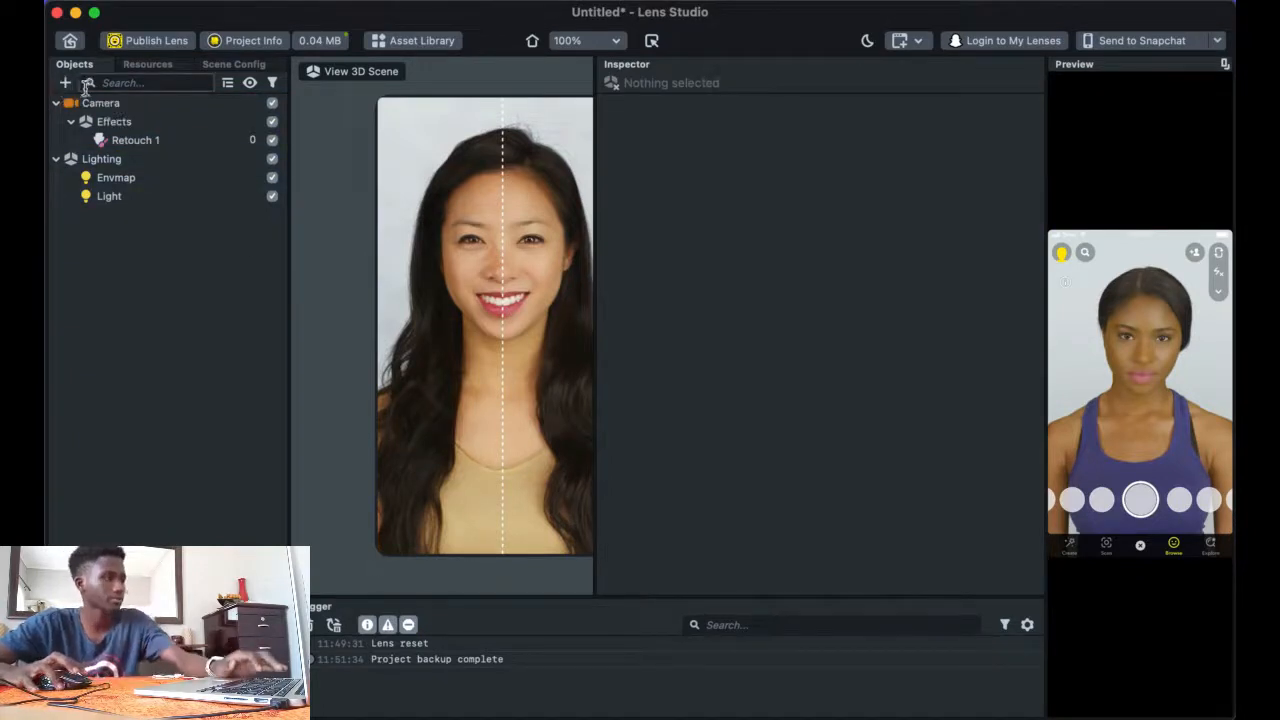
- Search the object types for "col", add the Empty color correction effect, and select it in the scene
{"action": "left_click", "coordinate": [63, 83]}
{"action": "left_click", "coordinate": [110, 115]}
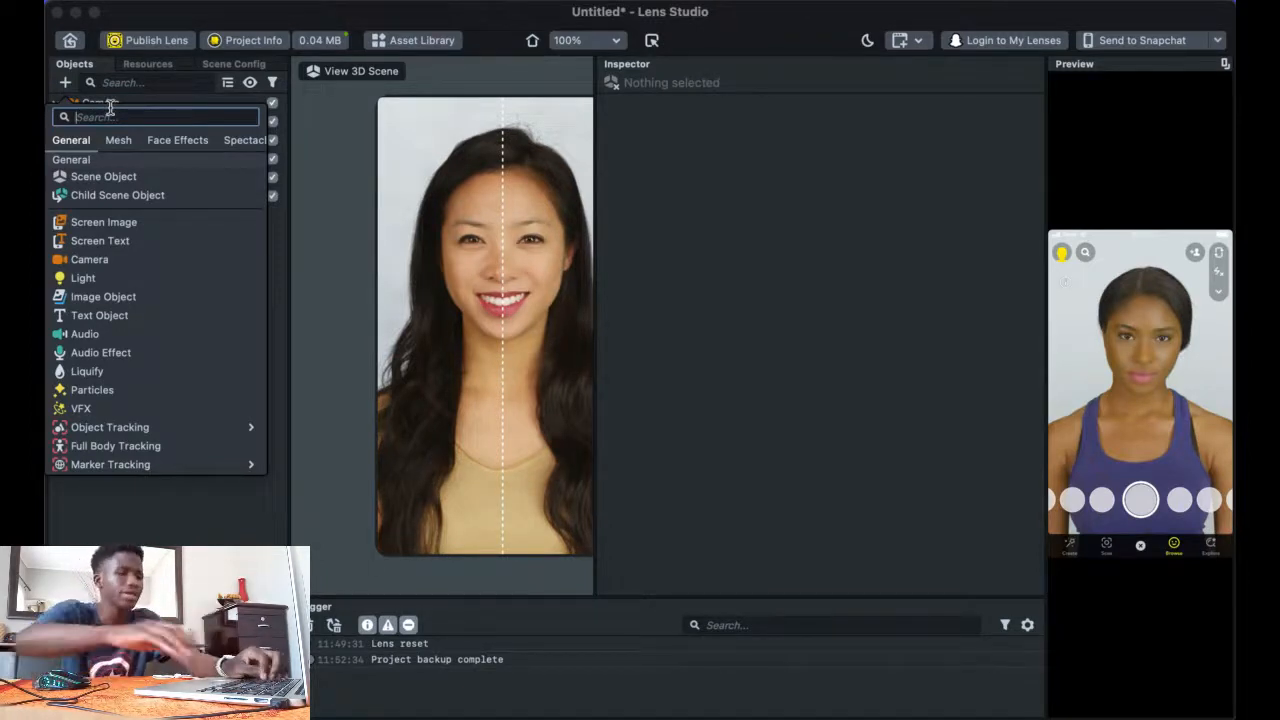
{"action": "type", "text": "col"}
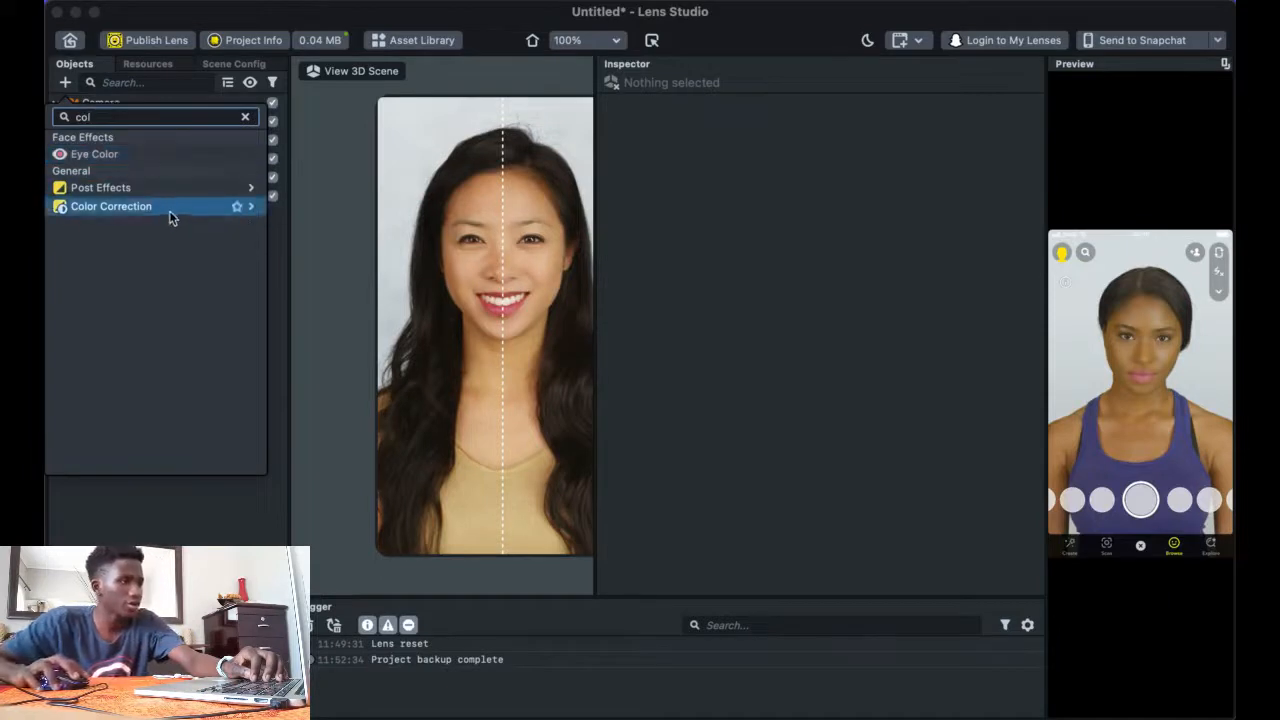
{"action": "mouse_move", "coordinate": [182, 216]}
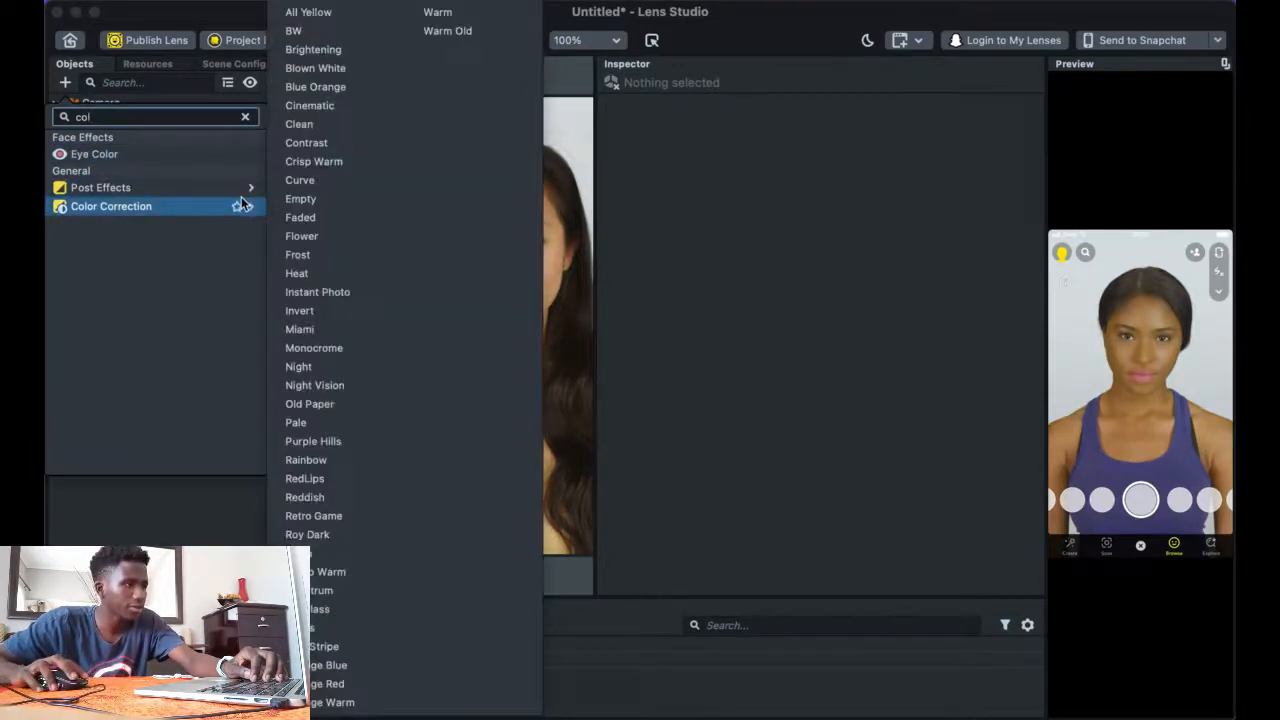
{"action": "left_click", "coordinate": [300, 199]}
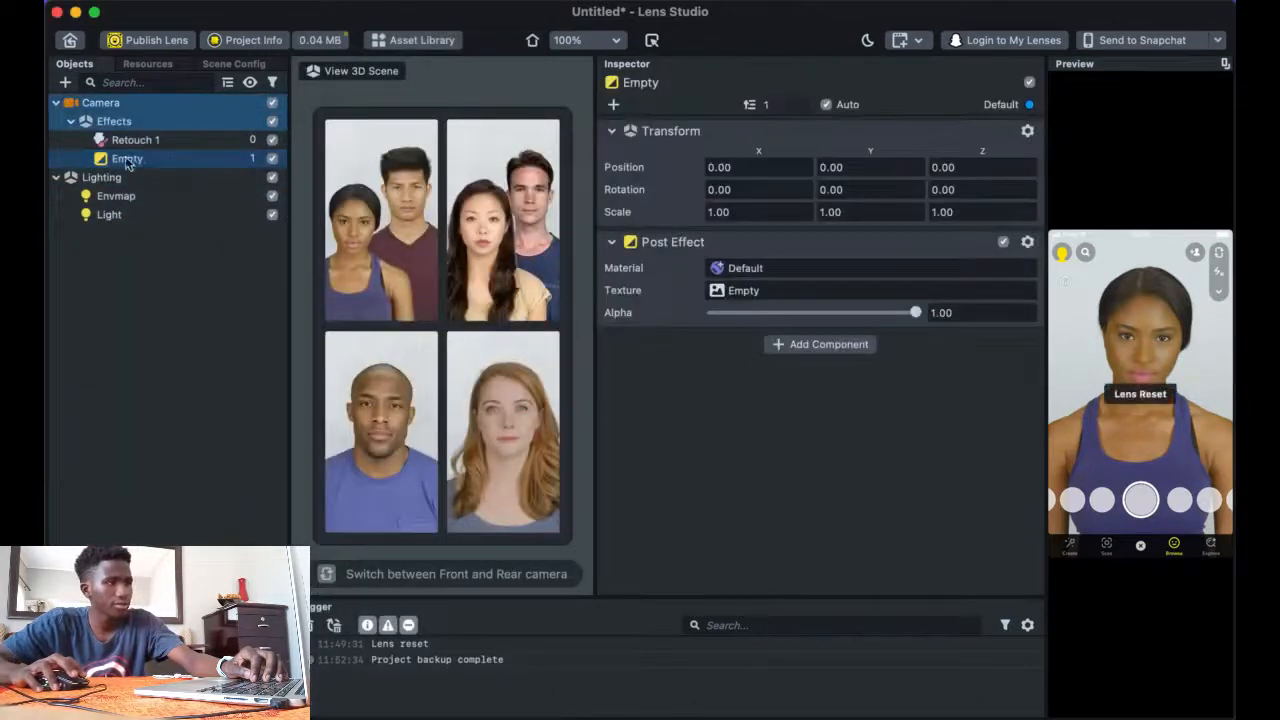
{"action": "left_click", "coordinate": [245, 160]}
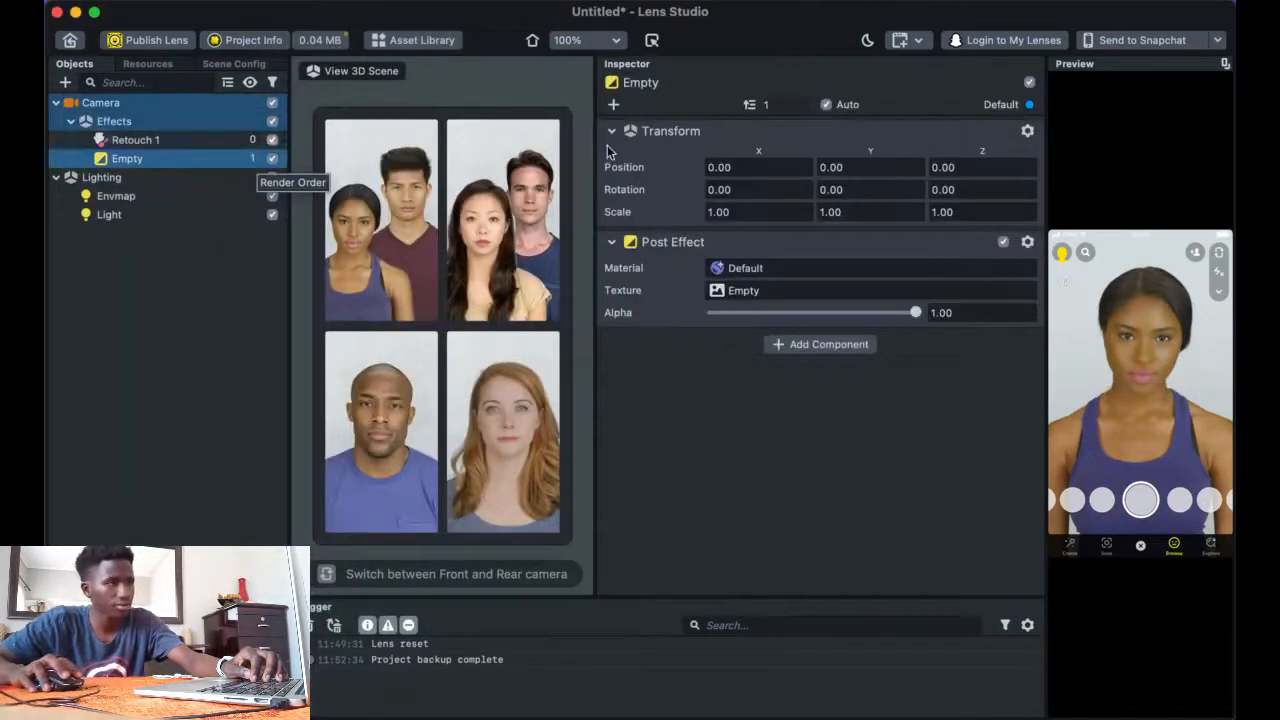
- Import Brown Skin Girl .jpg from the Desktop and apply it as the Empty color correction's texture
{"action": "left_click", "coordinate": [748, 270]}
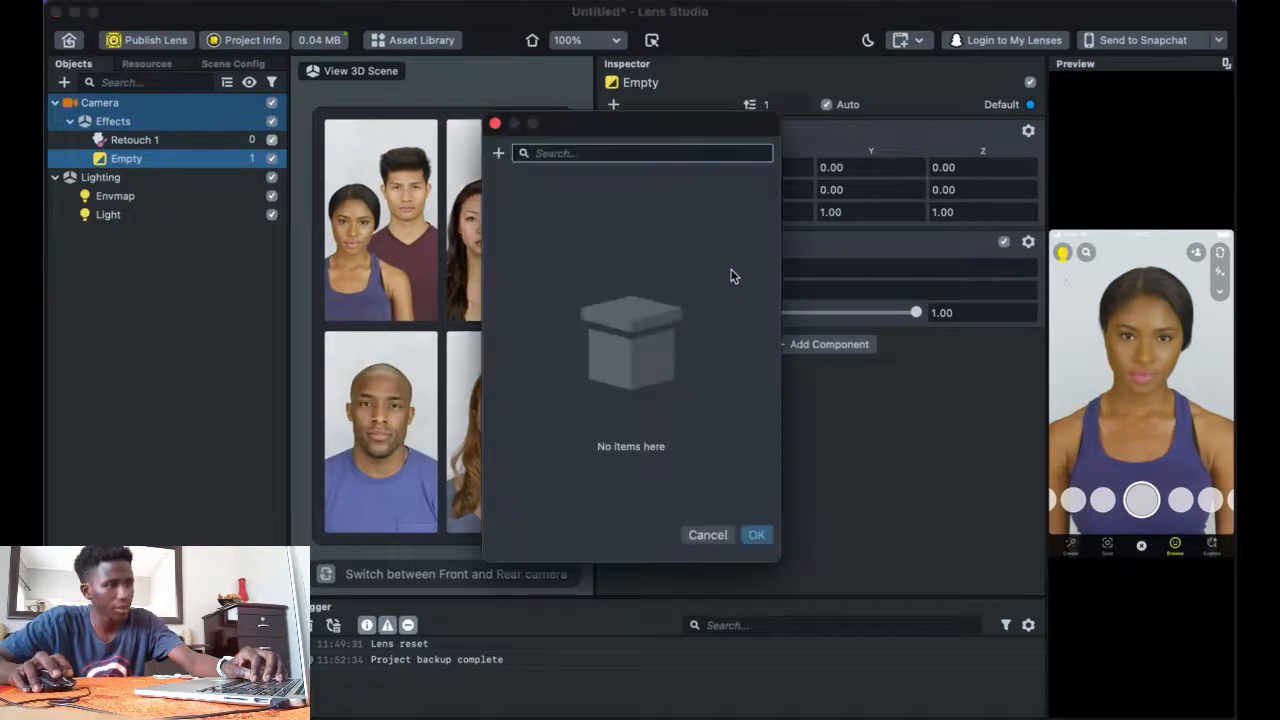
{"action": "left_click", "coordinate": [495, 124]}
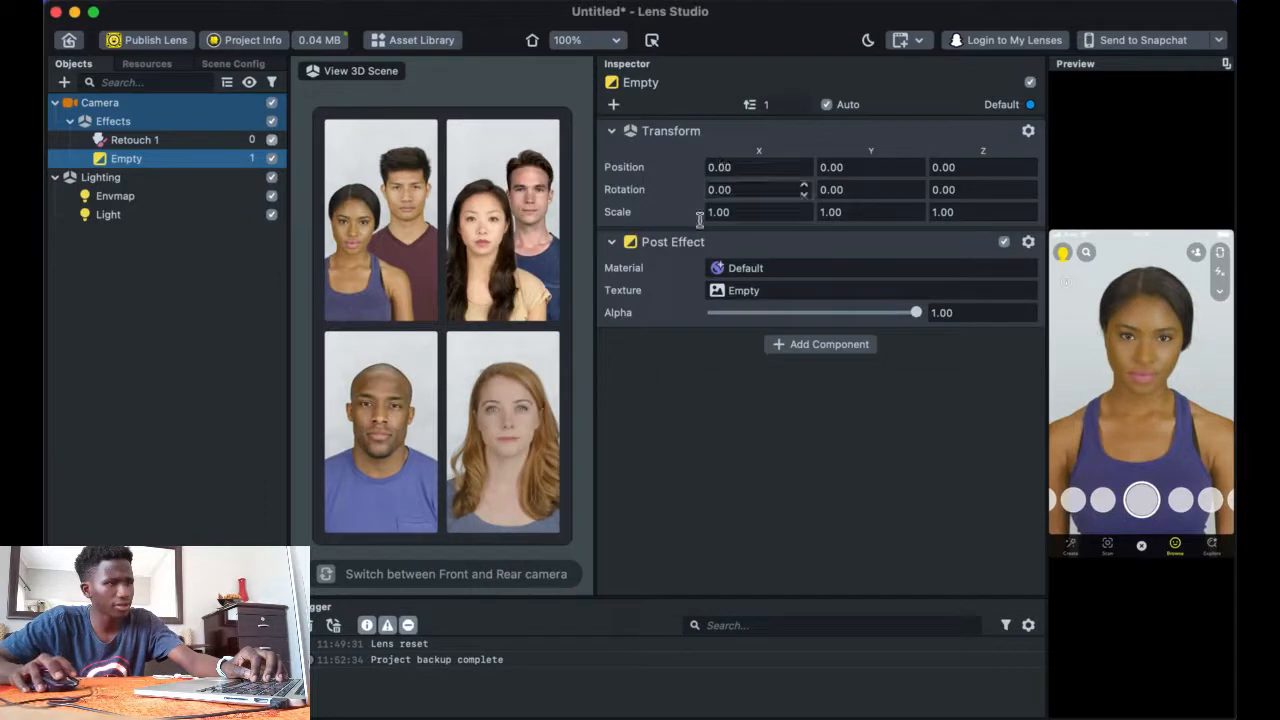
{"action": "left_click", "coordinate": [730, 291]}
{"action": "left_click", "coordinate": [589, 256]}
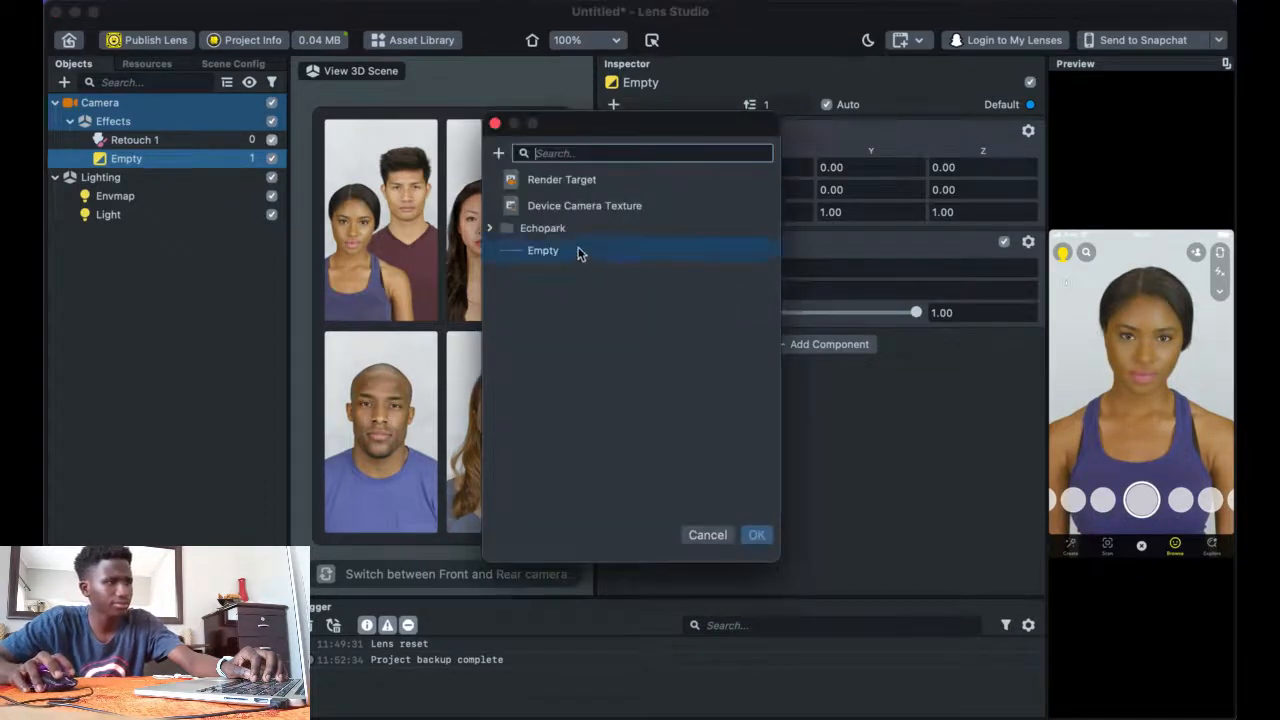
{"action": "left_click", "coordinate": [498, 155]}
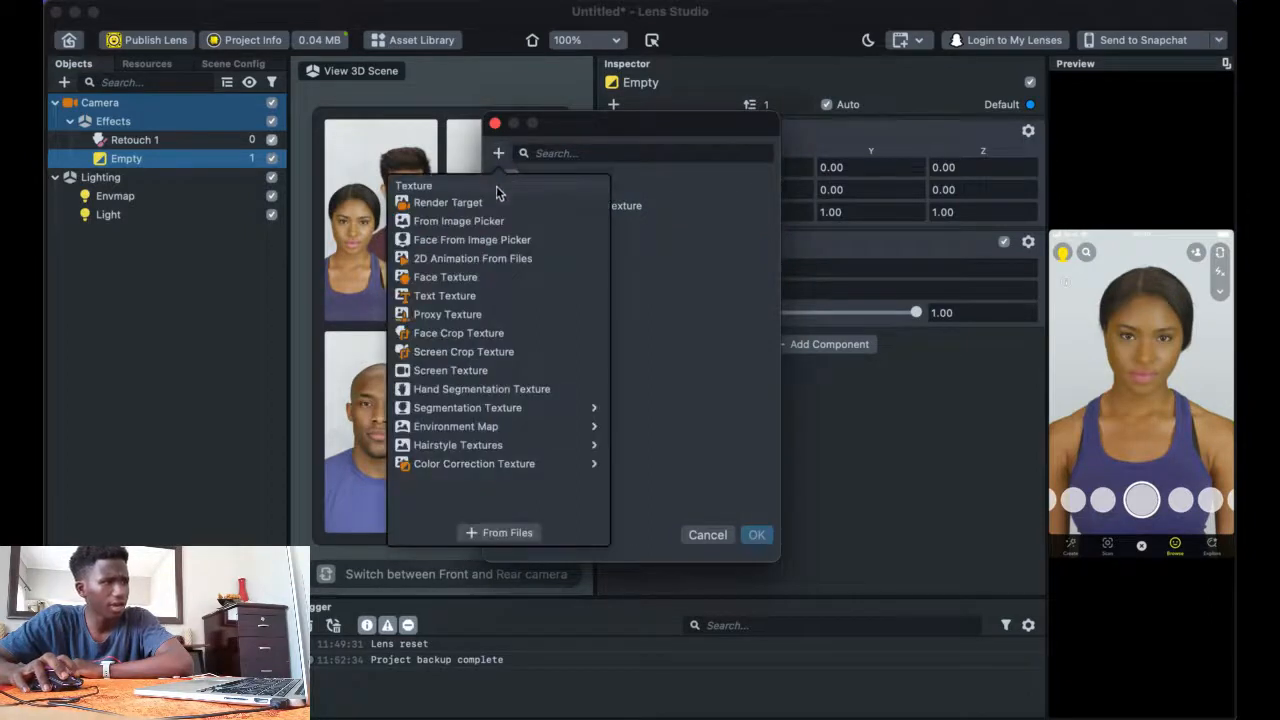
{"action": "left_click", "coordinate": [532, 536]}
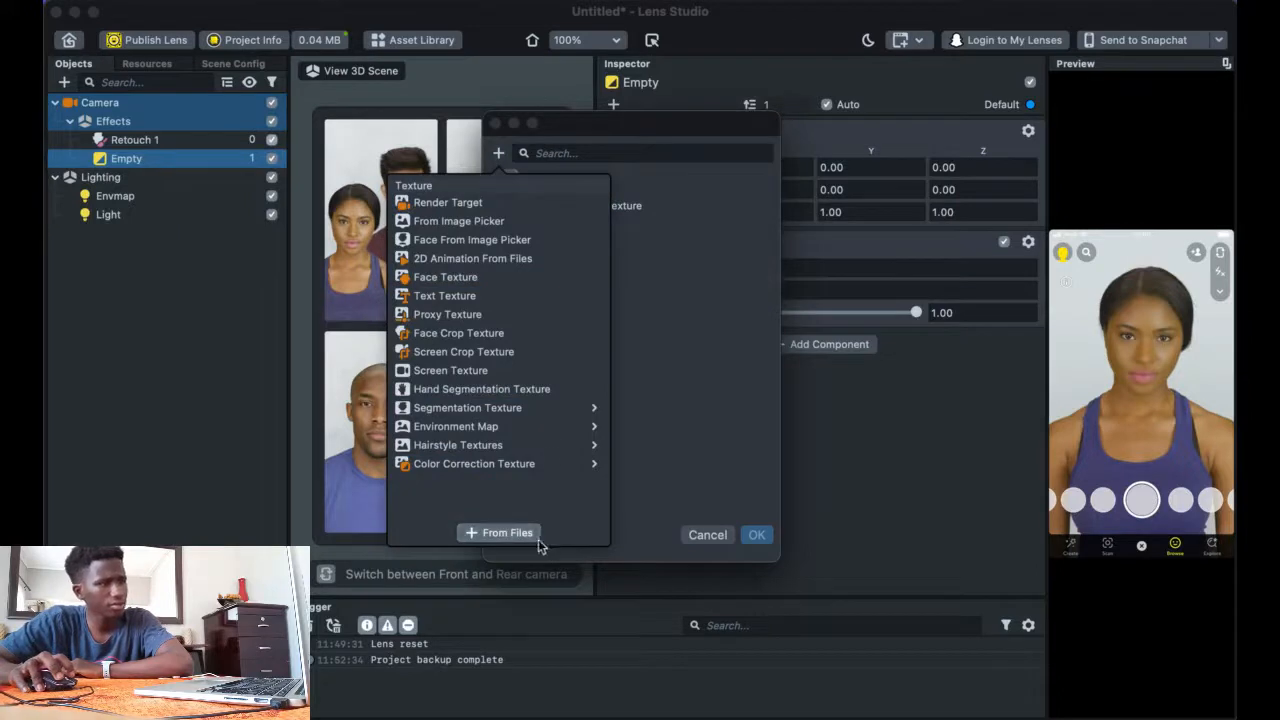
{"action": "left_click", "coordinate": [508, 532]}
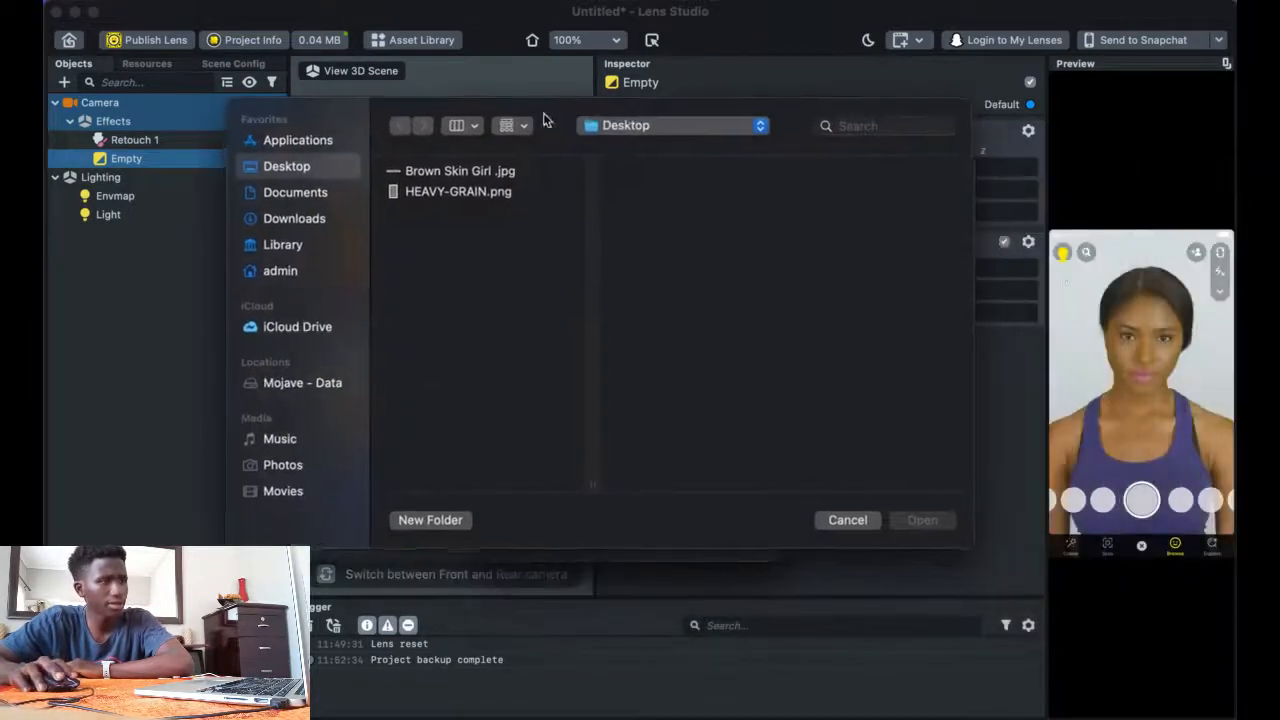
{"action": "left_click", "coordinate": [459, 174]}
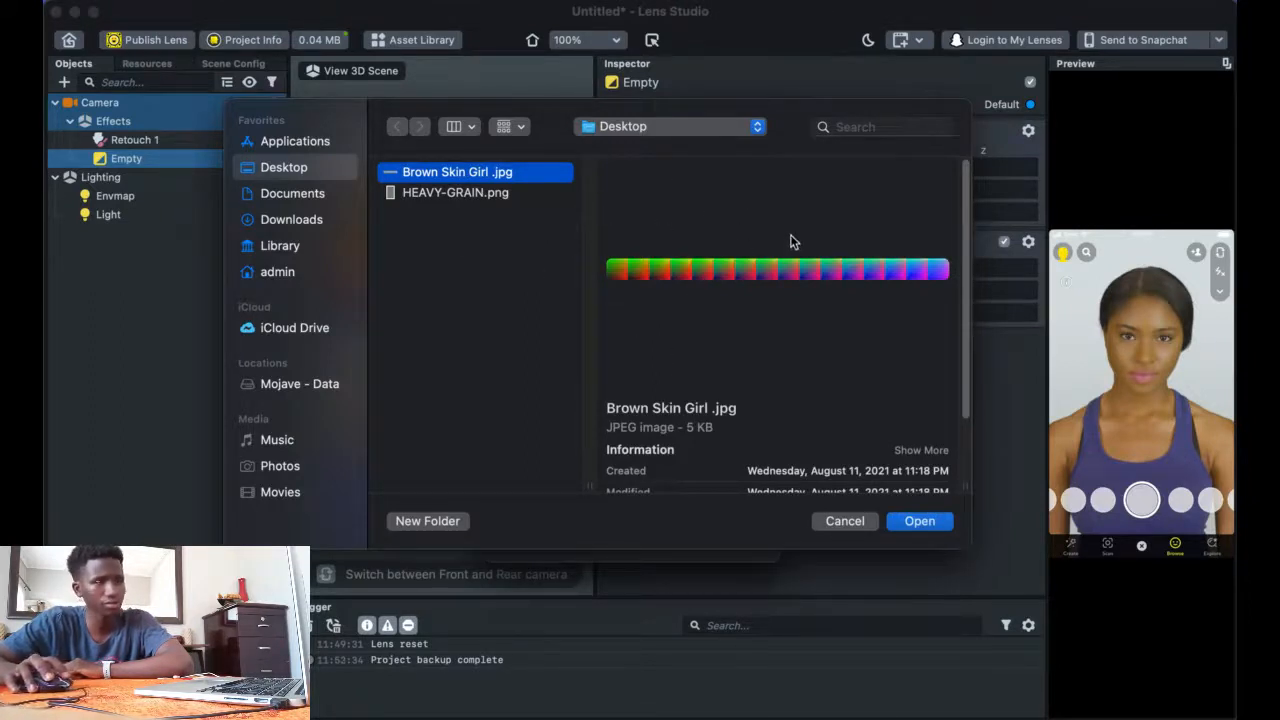
{"action": "left_click", "coordinate": [929, 525]}
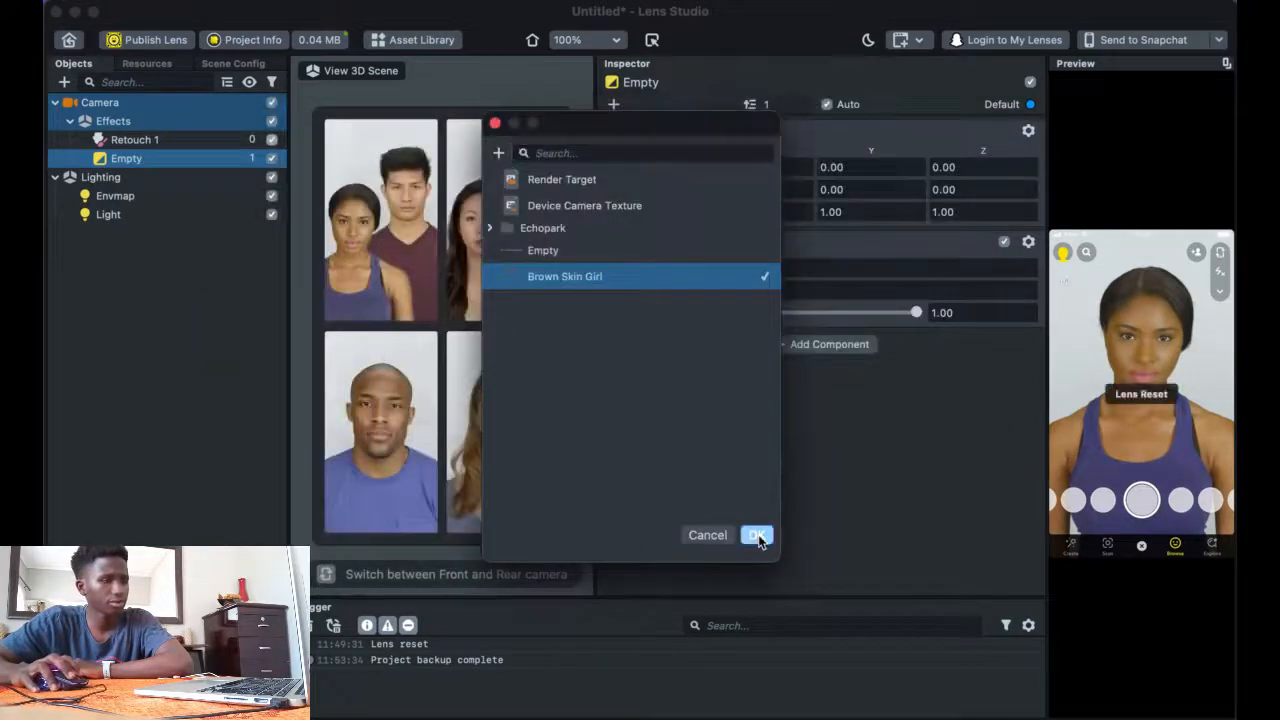
{"action": "left_click", "coordinate": [758, 533]}
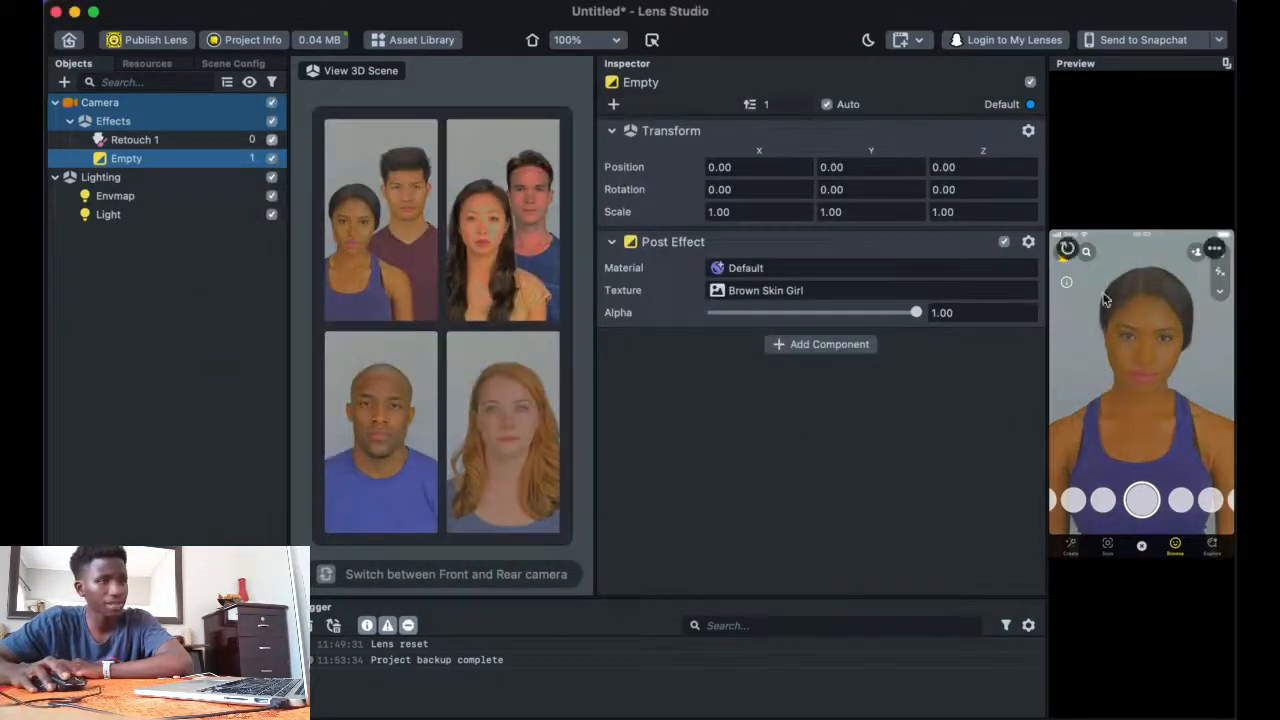
- Widen the preview and add a Screen Image to the scene by searching the object types for "imag"
{"action": "left_click_drag", "start_coordinate": [1045, 323], "coordinate": [960, 333]}
{"action": "left_click", "coordinate": [208, 256]}
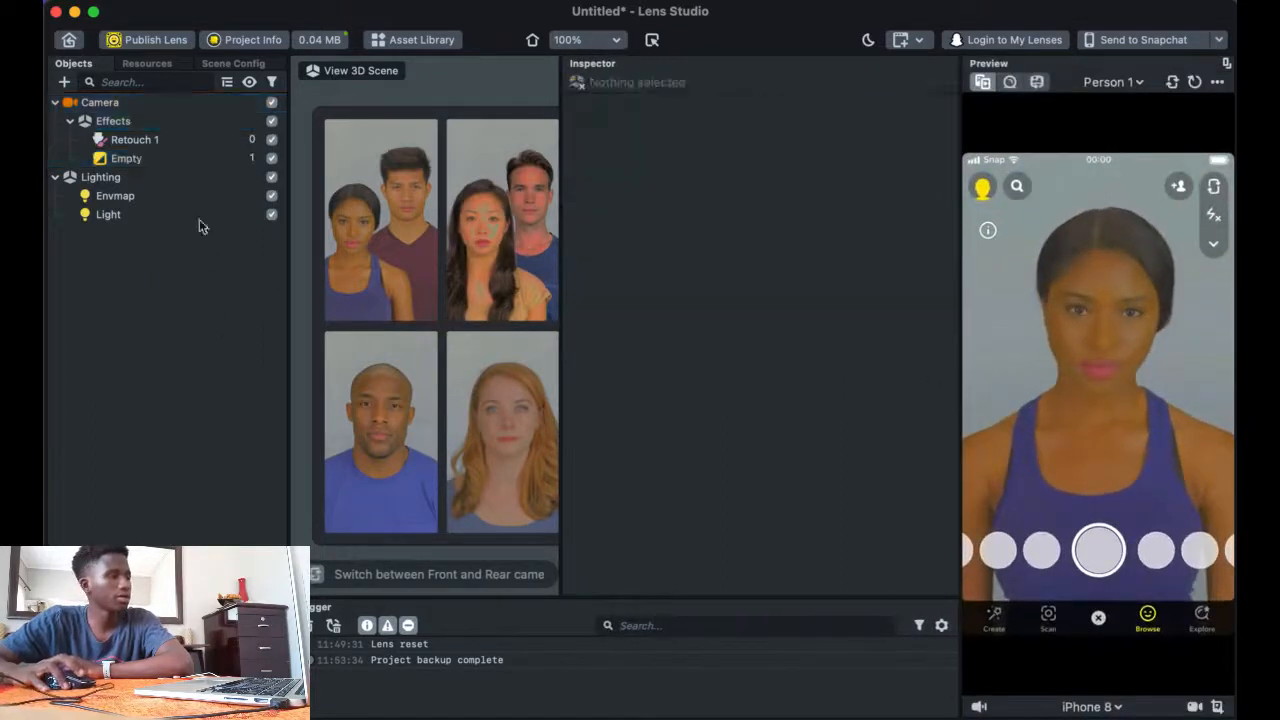
{"action": "left_click", "coordinate": [66, 83]}
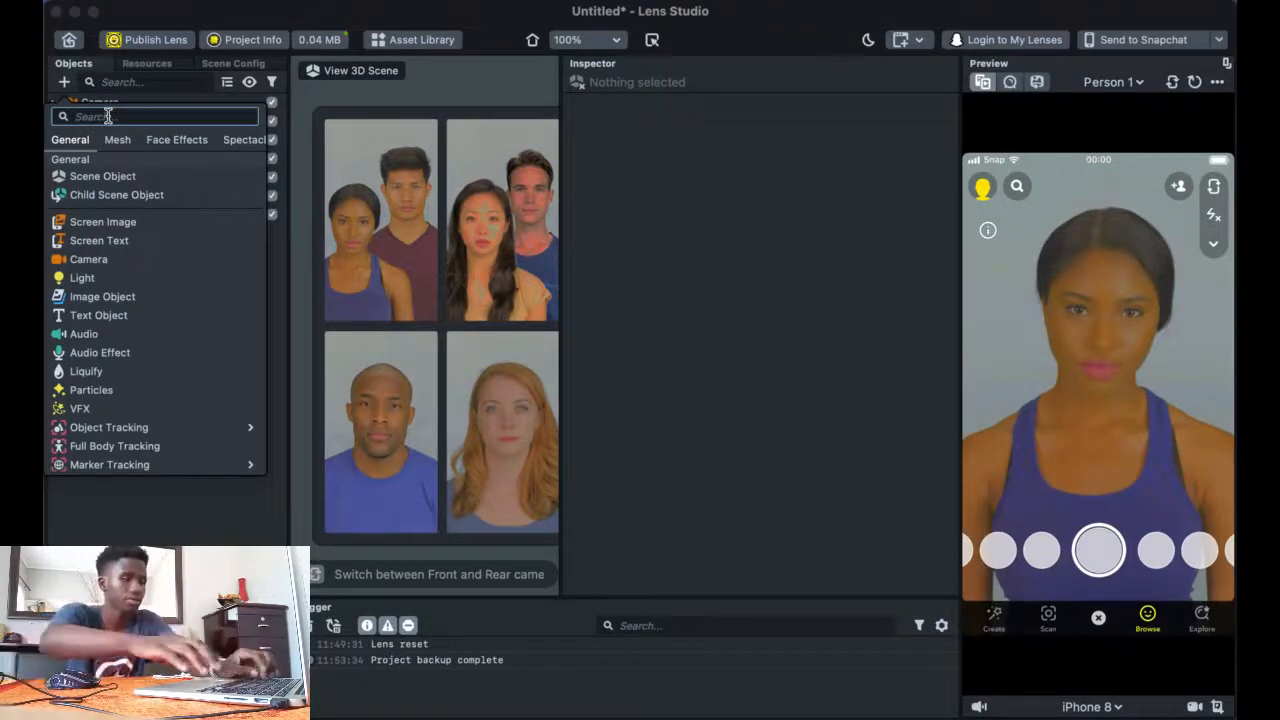
{"action": "type", "text": "imah"}
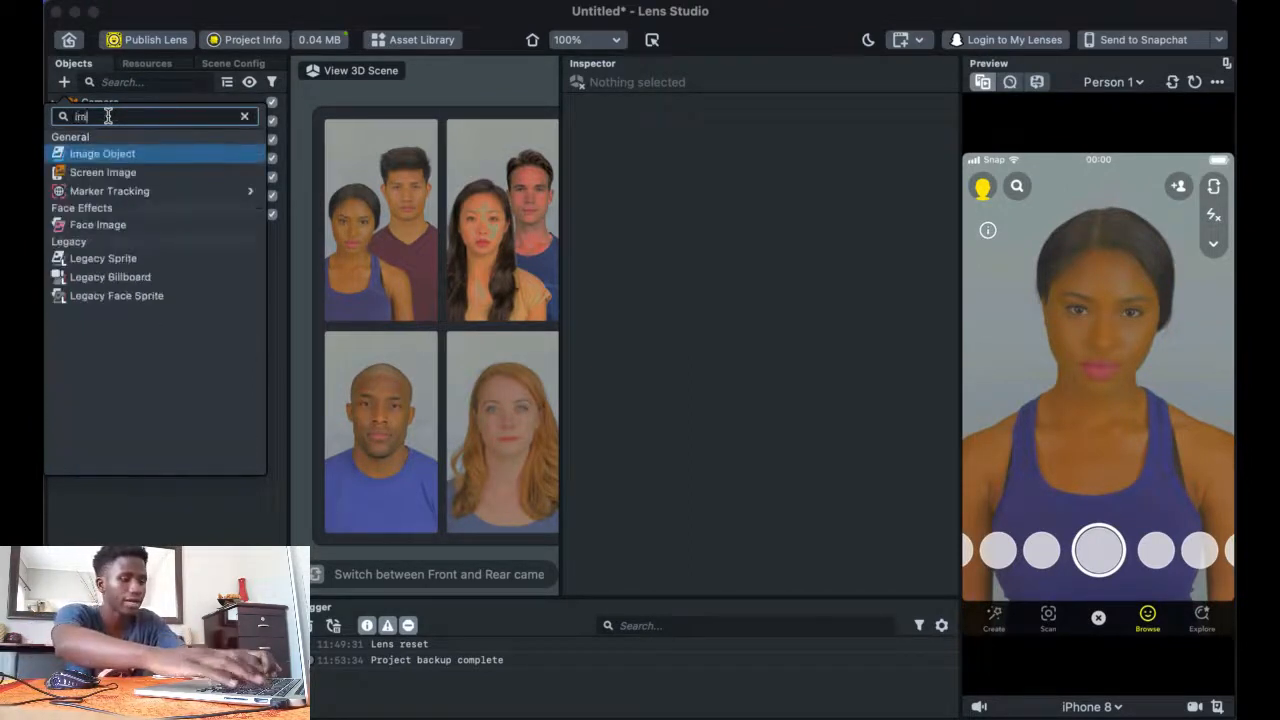
{"action": "key", "text": "BackSpace"}
{"action": "key", "text": "BackSpace"}
{"action": "key", "text": "BackSpace"}
{"action": "key", "text": "BackSpace"}
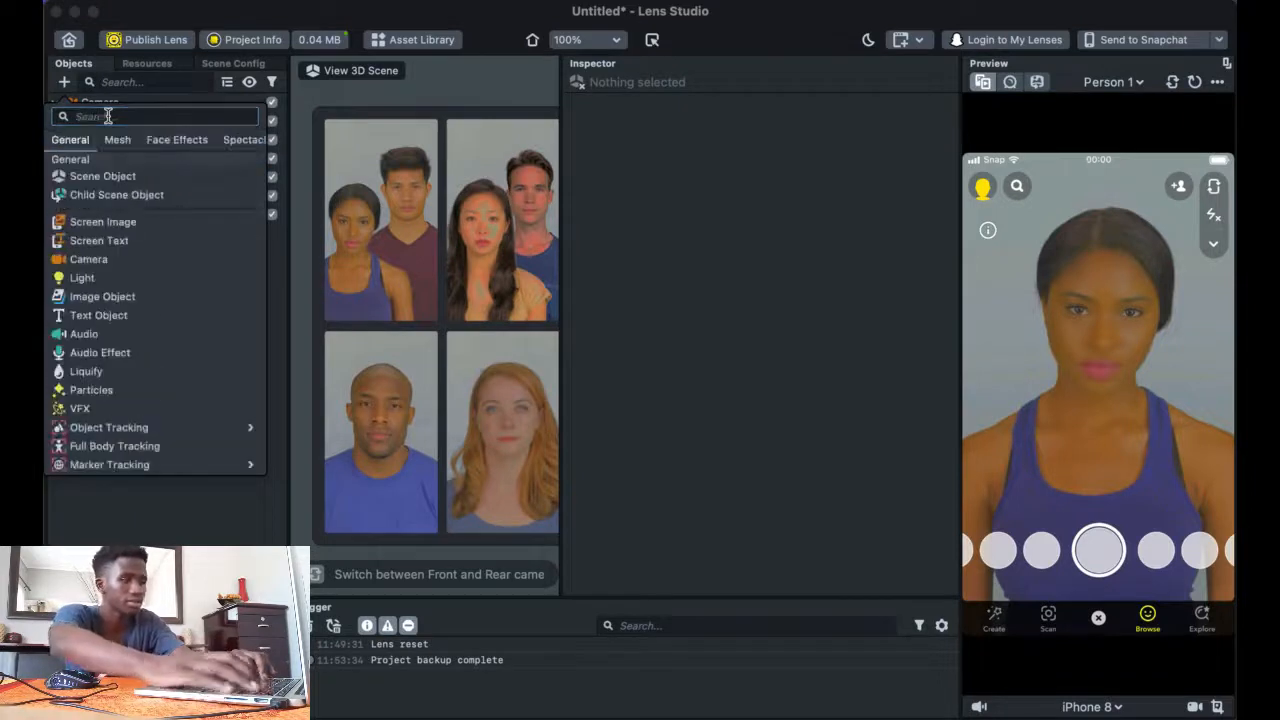
{"action": "type", "text": "imag"}
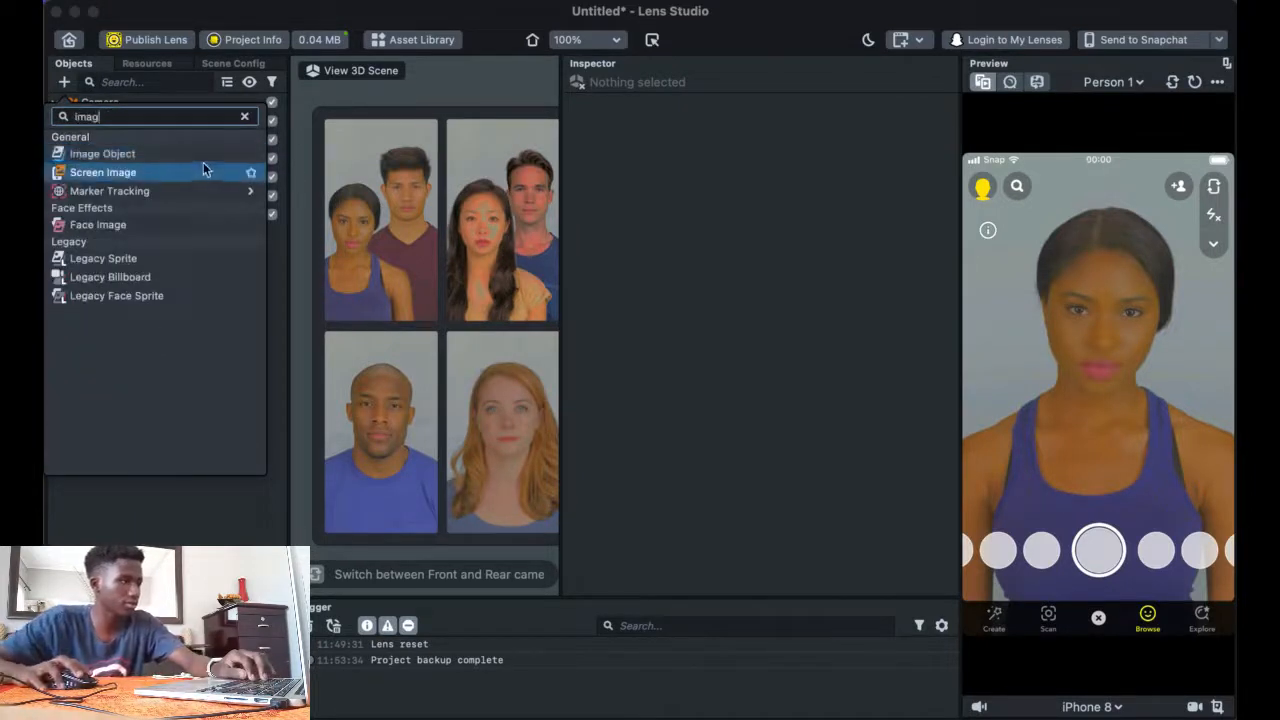
{"action": "left_click", "coordinate": [198, 168]}
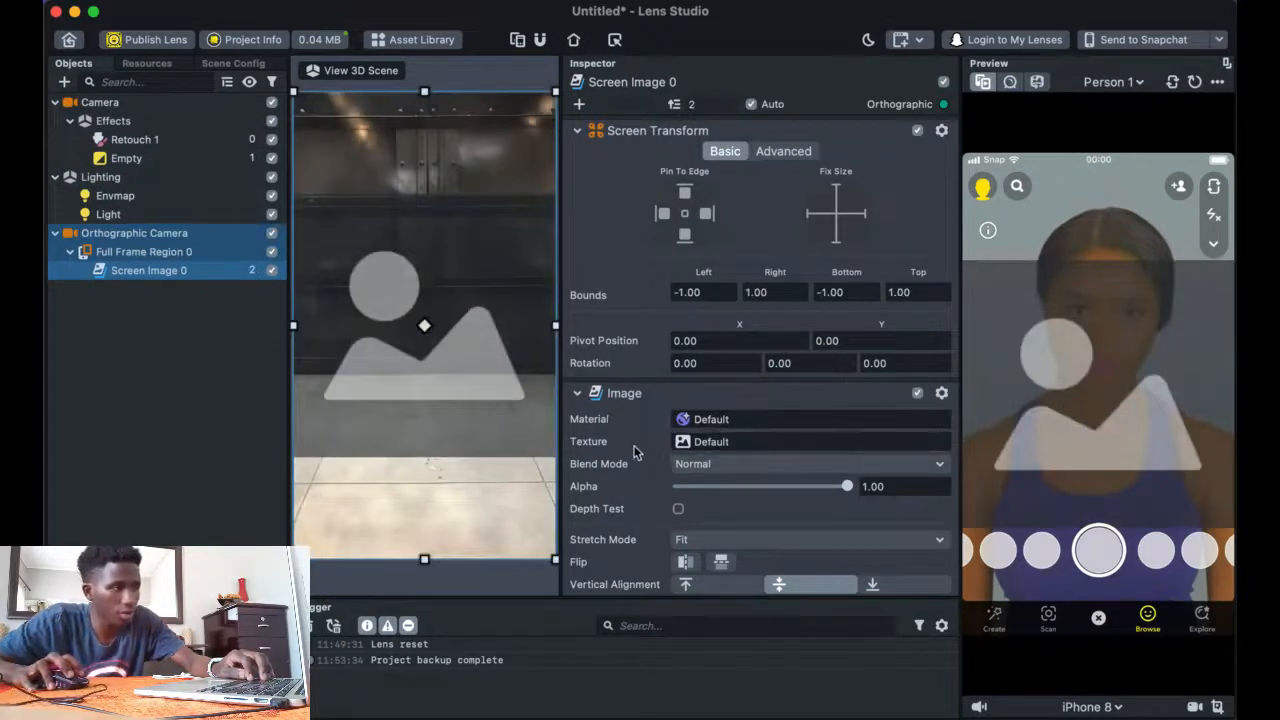
- Import HEAVY-GRAIN.png from the Desktop and apply it as the screen image's texture
{"action": "left_click", "coordinate": [704, 445]}
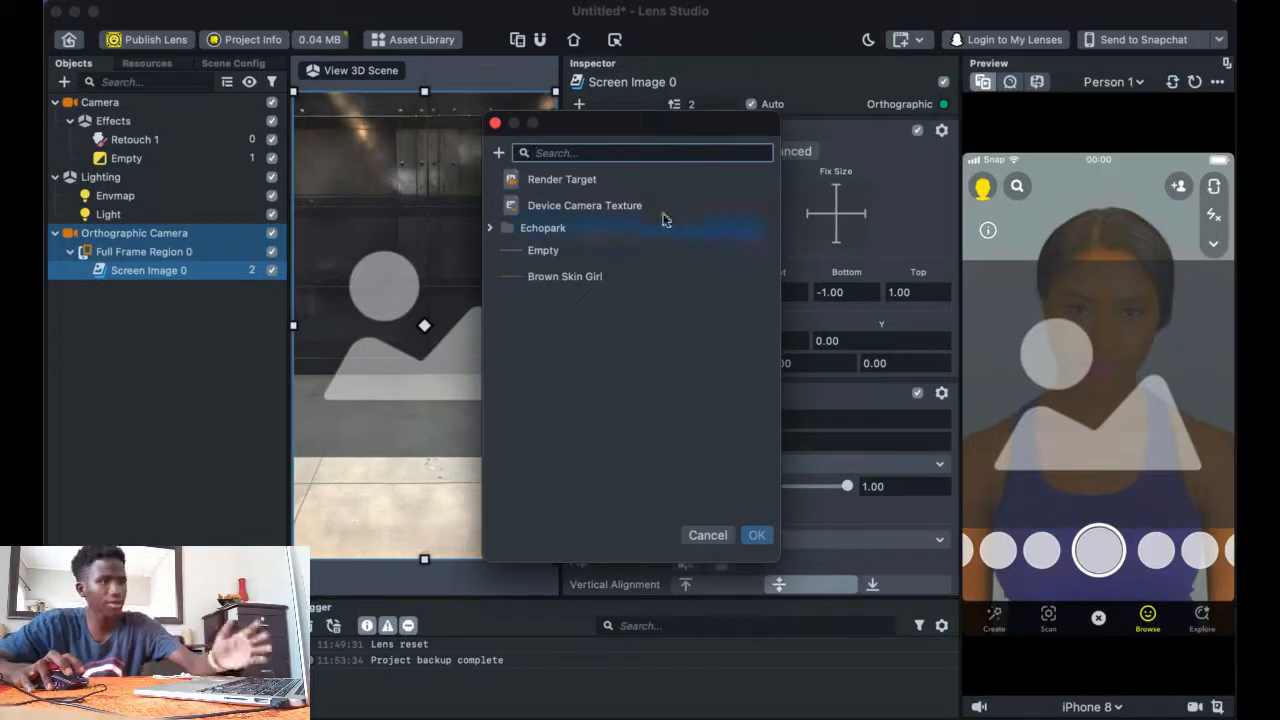
{"action": "left_click", "coordinate": [498, 153]}
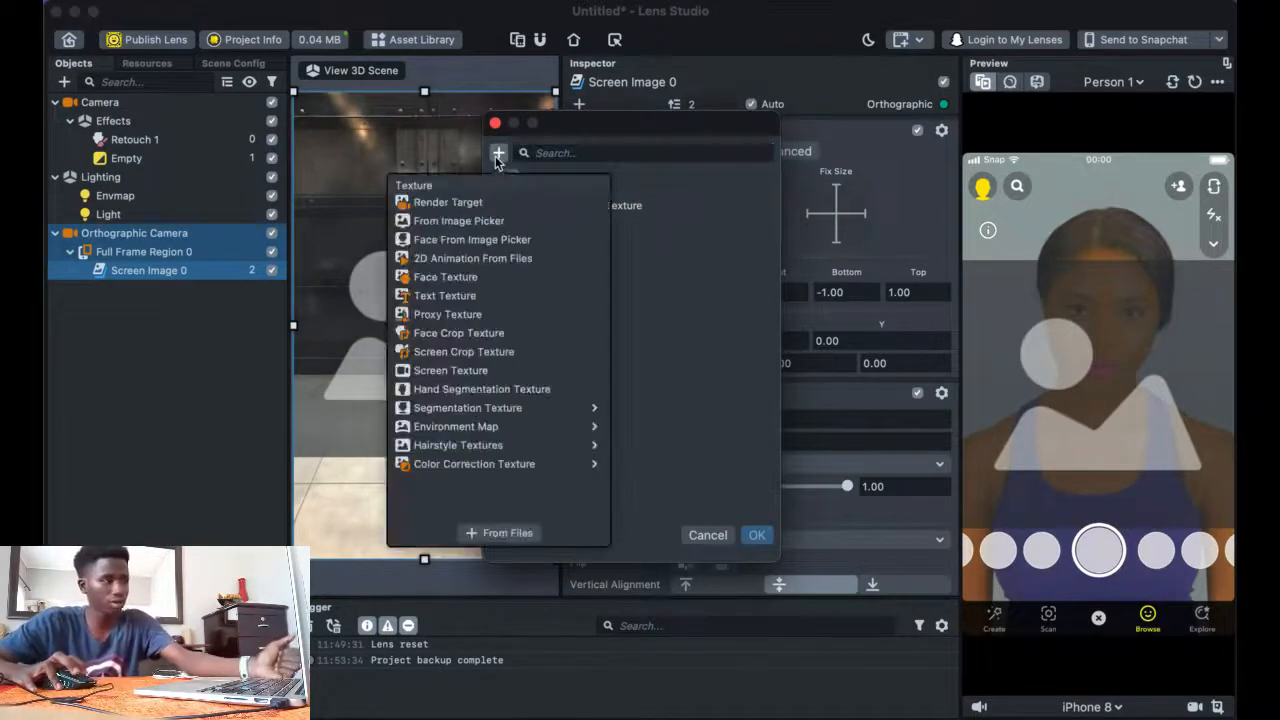
{"action": "left_click", "coordinate": [529, 540]}
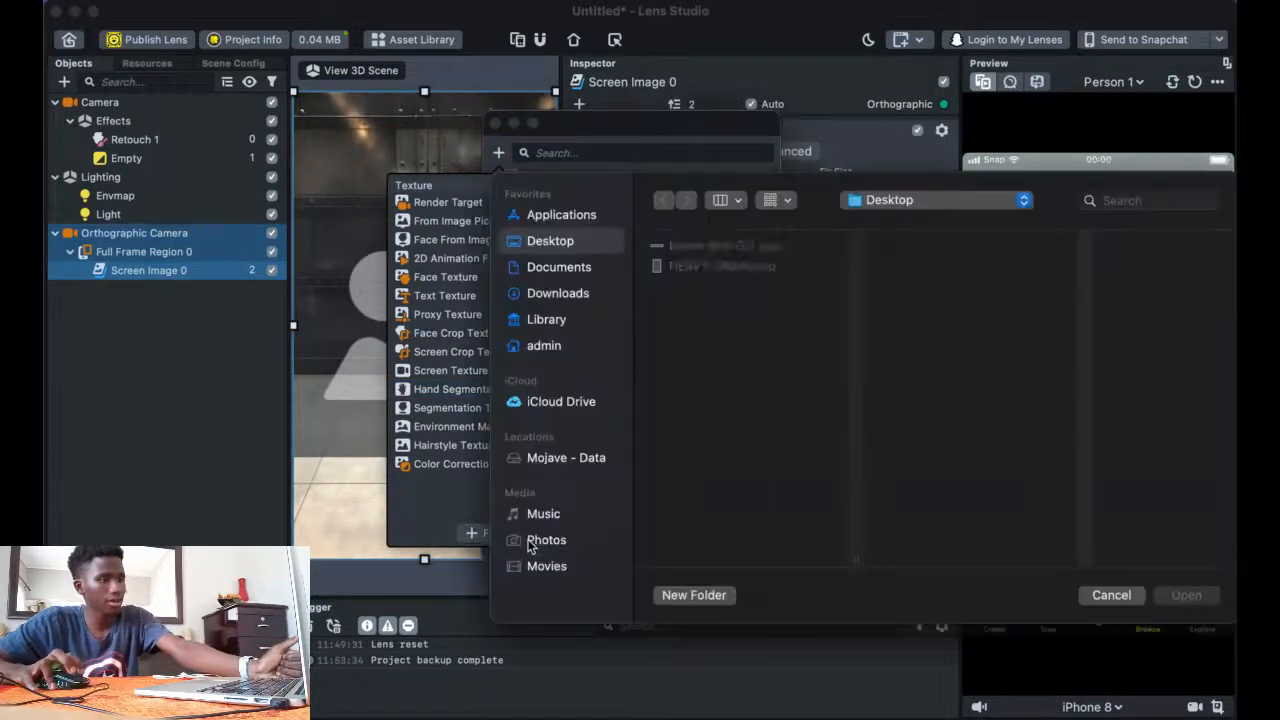
{"action": "left_click", "coordinate": [686, 250]}
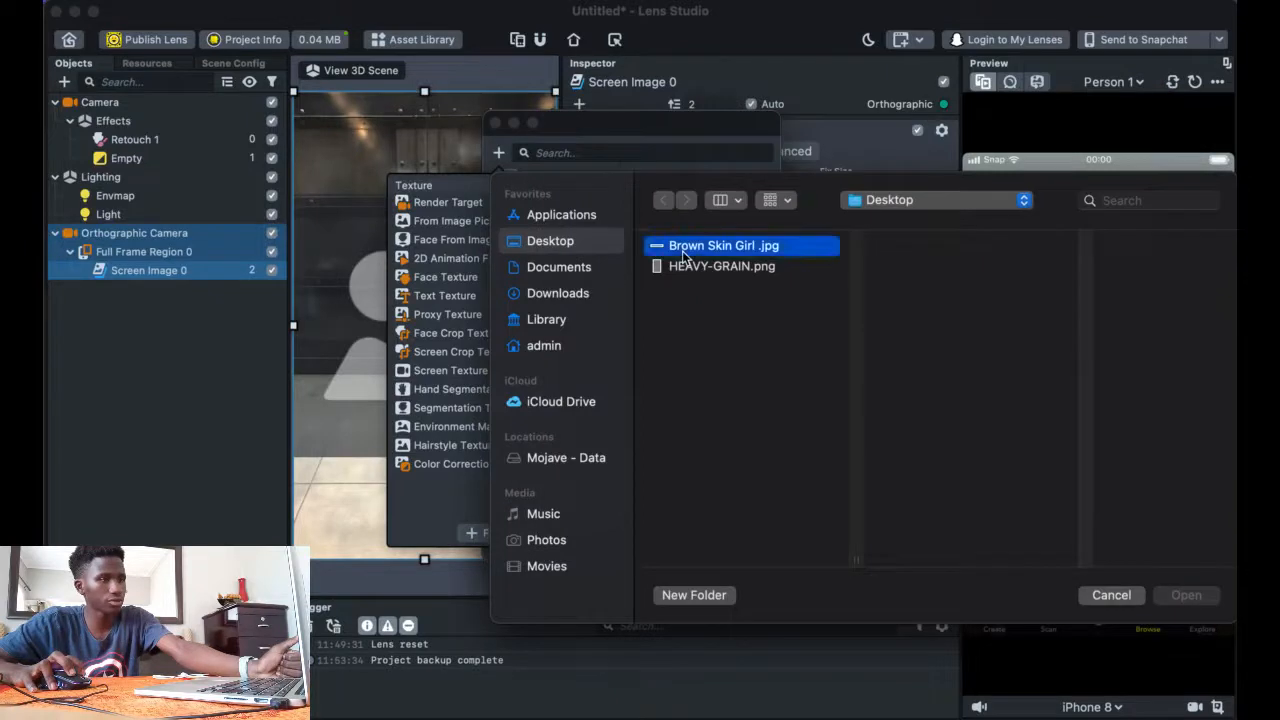
{"action": "left_click", "coordinate": [744, 269]}
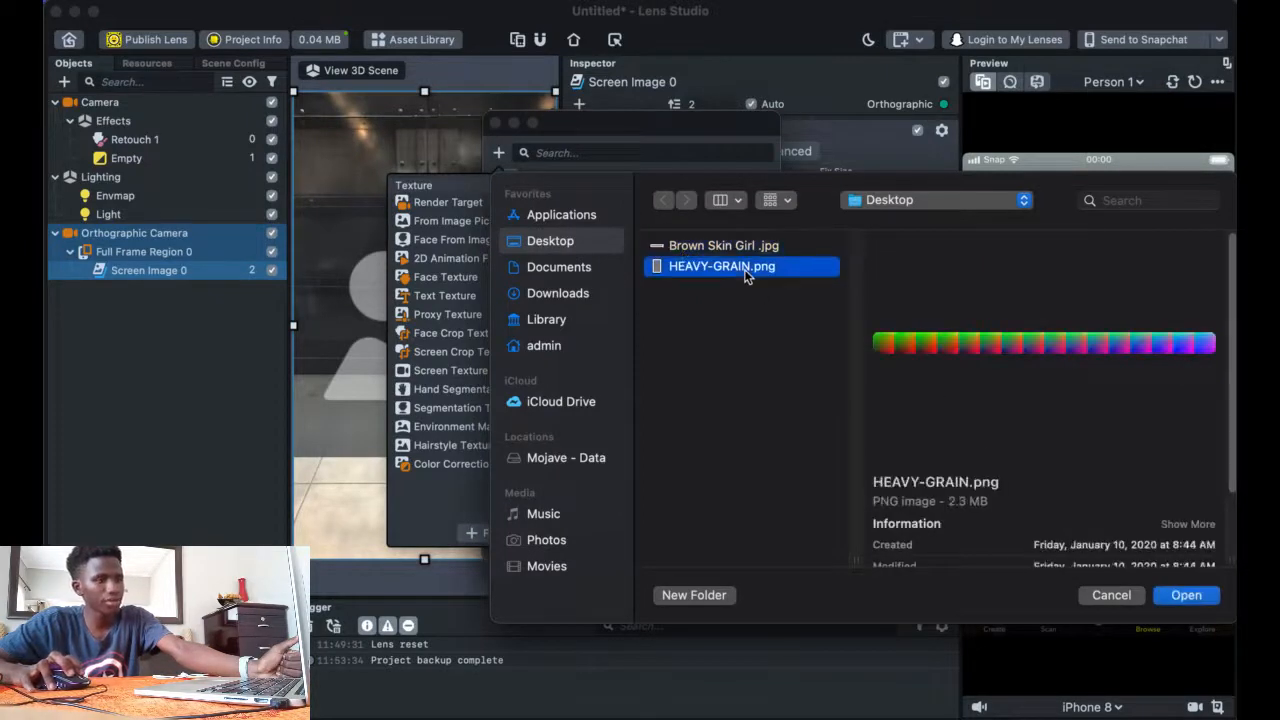
{"action": "left_click", "coordinate": [1188, 598]}
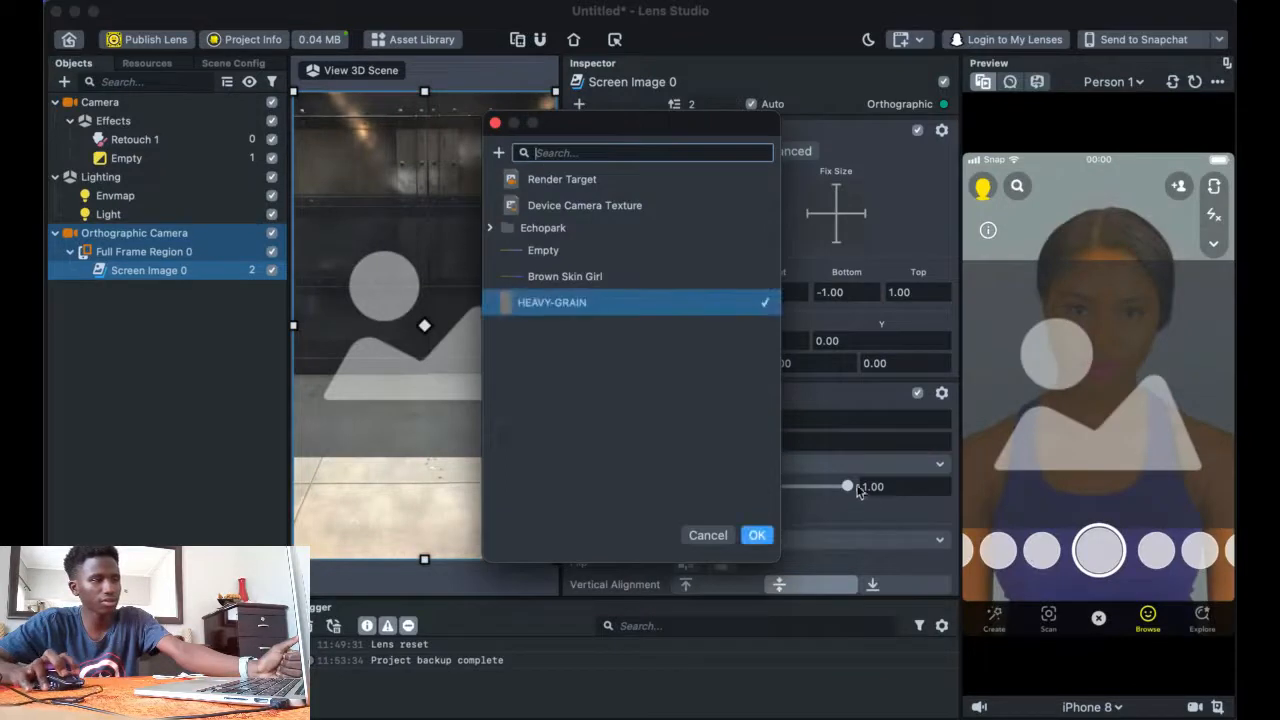
{"action": "left_click", "coordinate": [762, 535]}
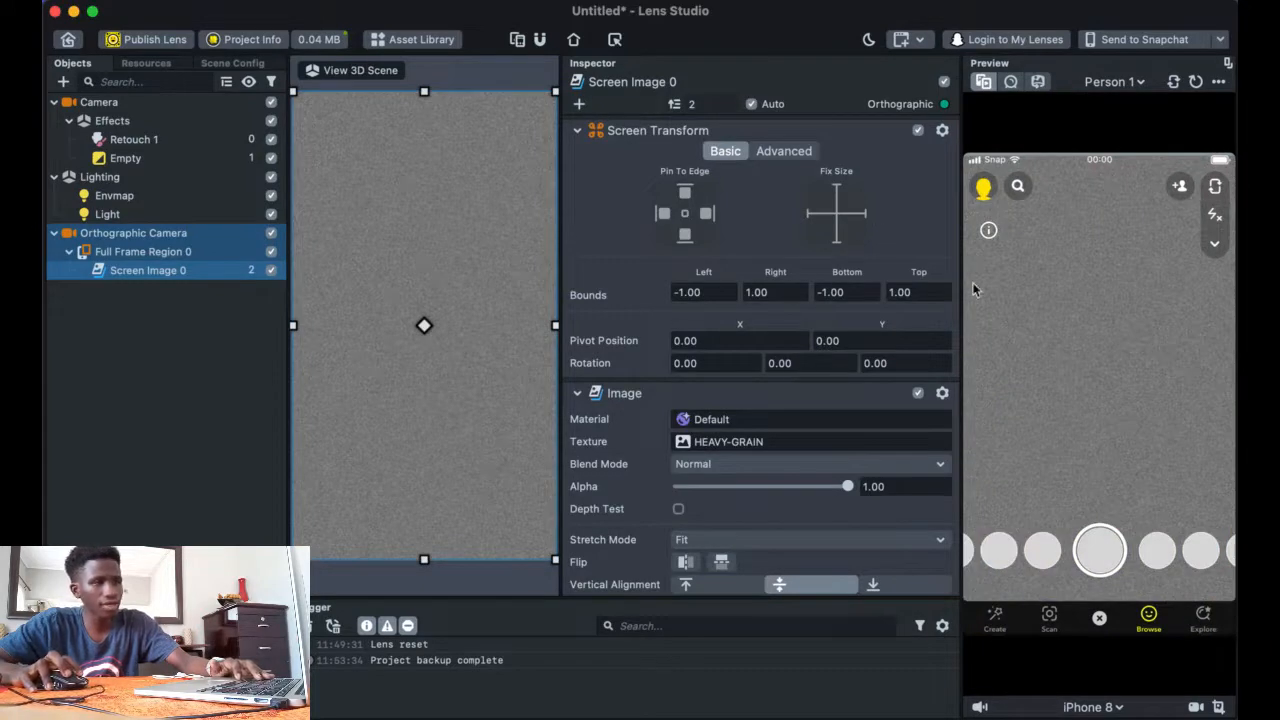
- Set the screen image's blend mode to Soft Light and enlarge the preview further
{"action": "scroll", "coordinate": [793, 462], "scroll_direction": "down", "scroll_amount": 3}
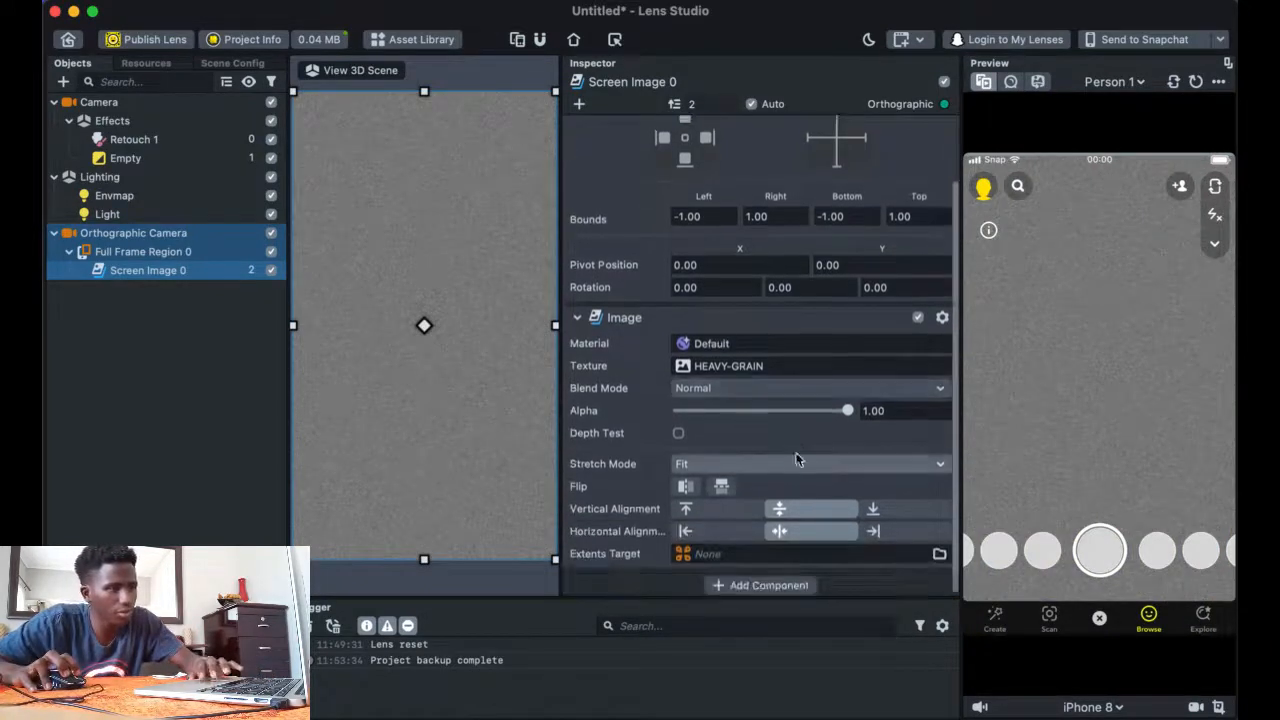
{"action": "scroll", "coordinate": [799, 456], "scroll_direction": "down", "scroll_amount": 1}
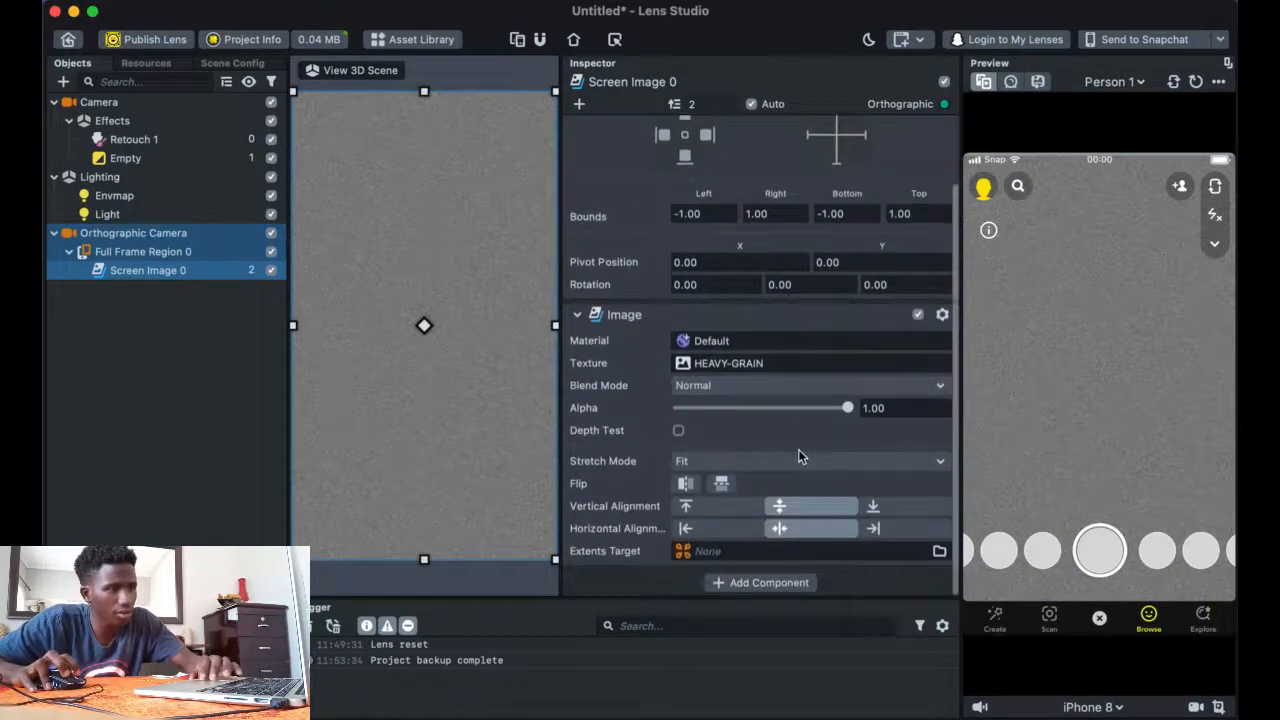
{"action": "left_click", "coordinate": [728, 389]}
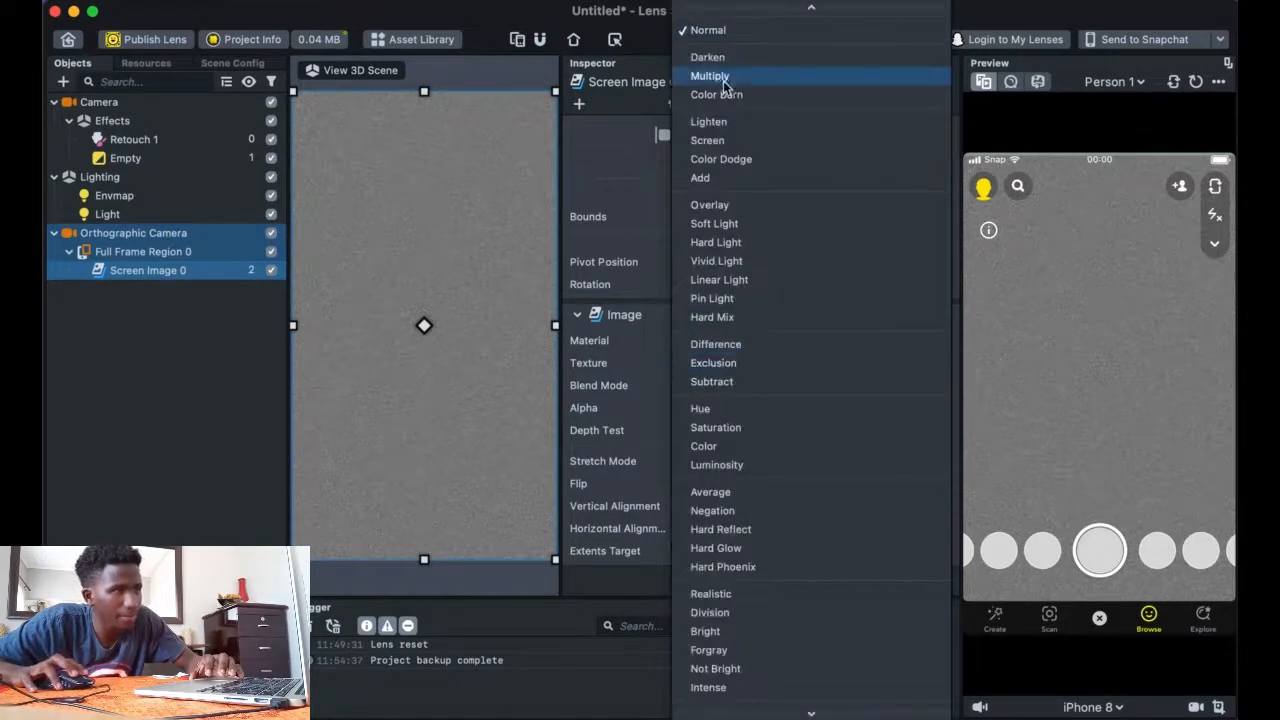
{"action": "left_click", "coordinate": [745, 224]}
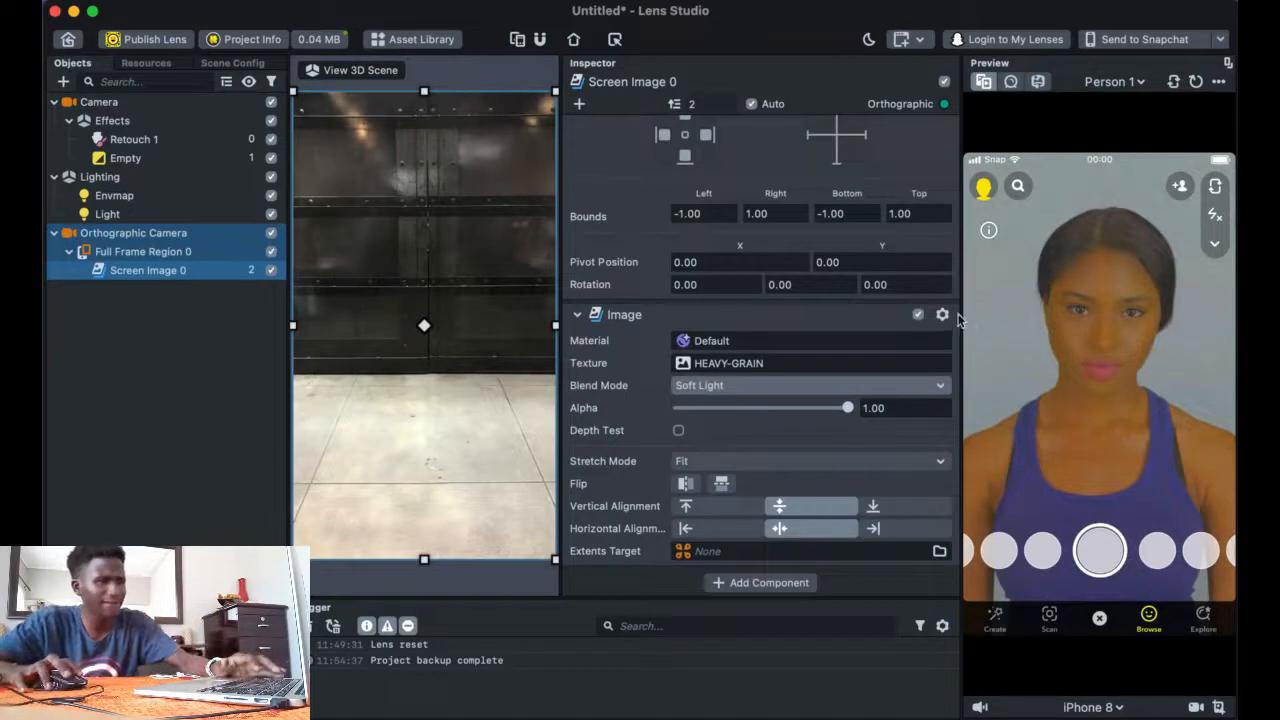
{"action": "left_click_drag", "start_coordinate": [959, 313], "coordinate": [925, 262]}
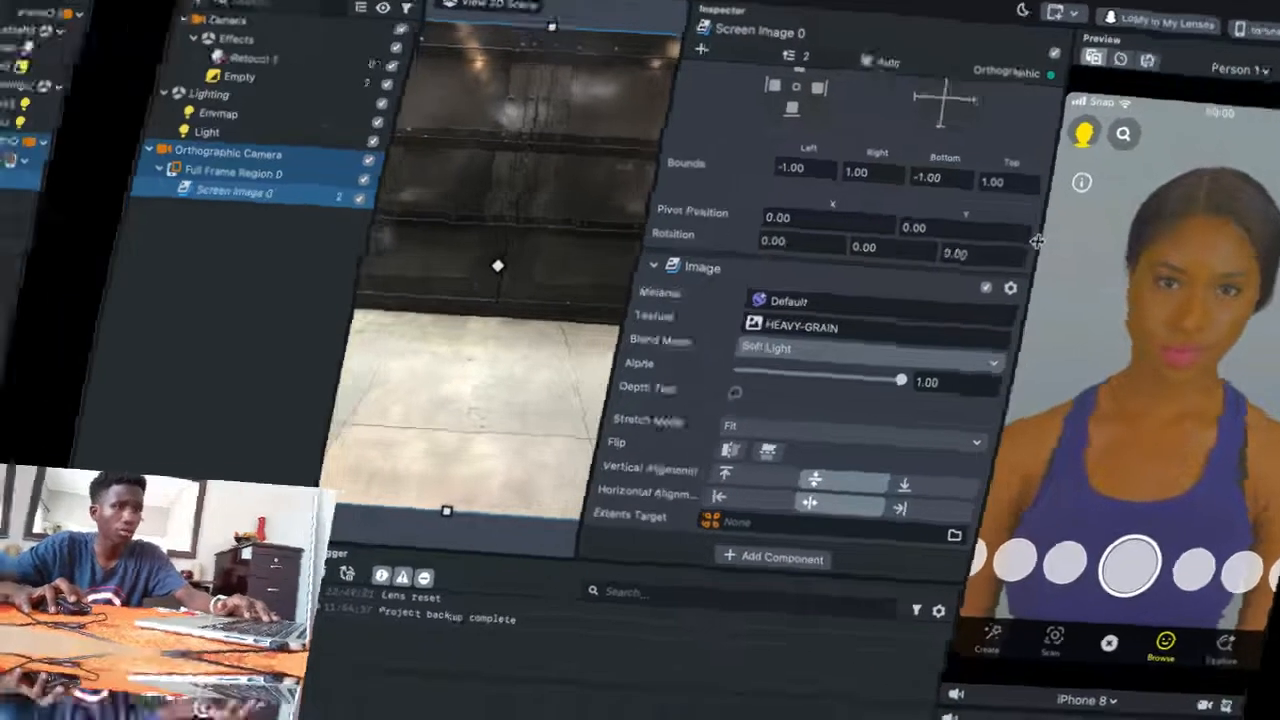